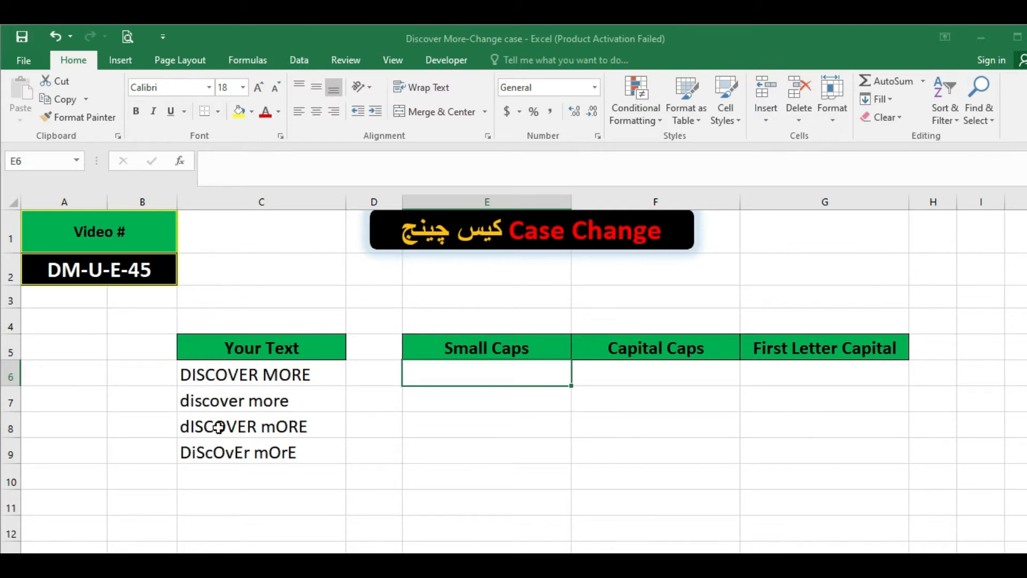
Step: Convert the first text entry to lowercase in cell E6 under Small Caps with the formula =LOWER(C6)
drag(219, 375, 304, 458)
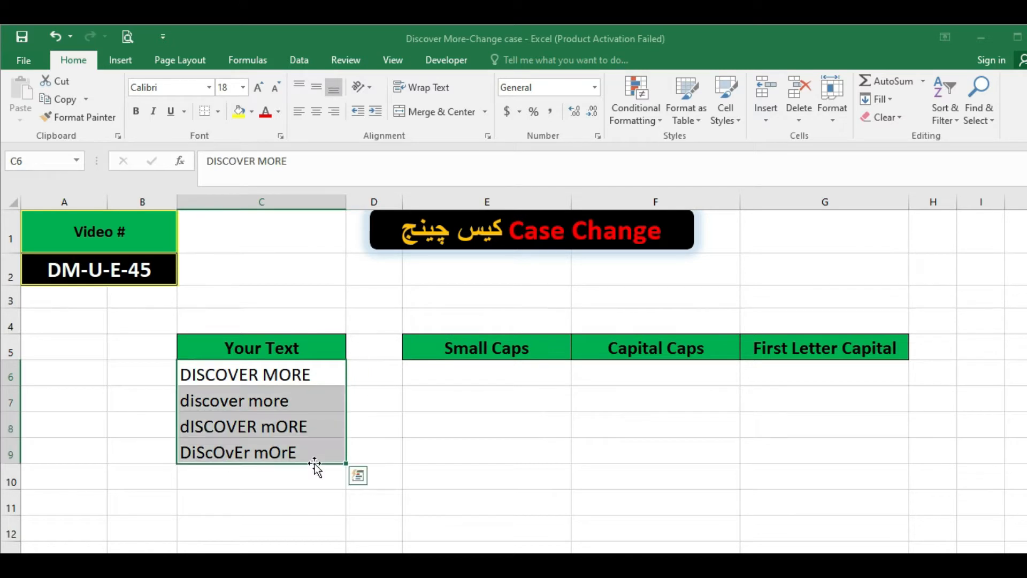
click(257, 374)
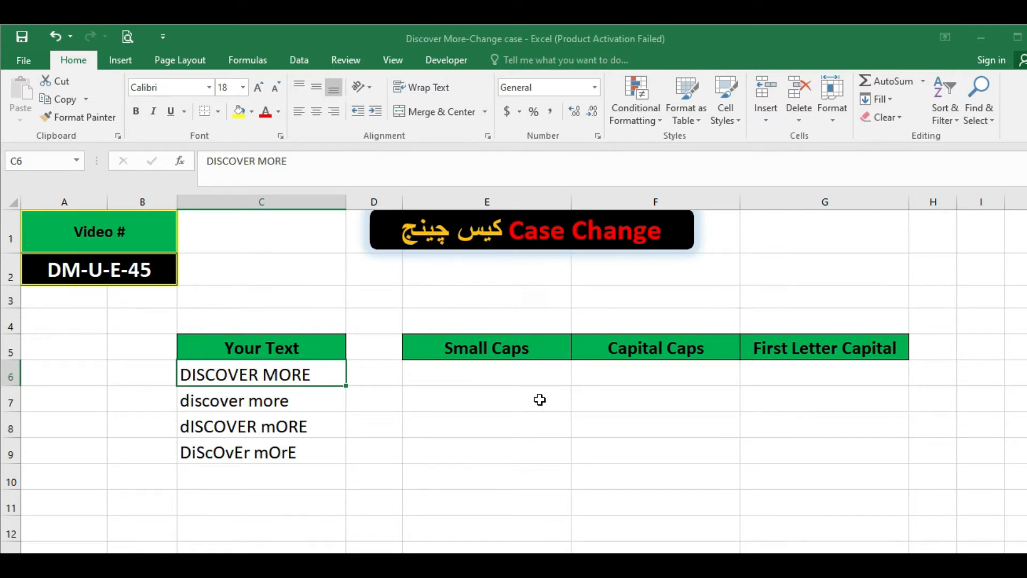
click(474, 381)
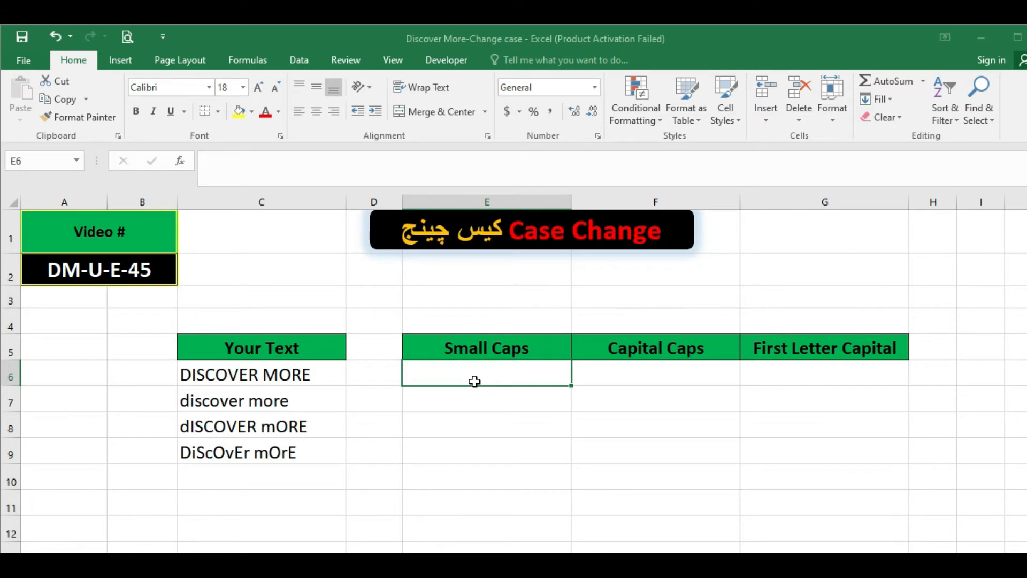
double_click(474, 380)
text(=)
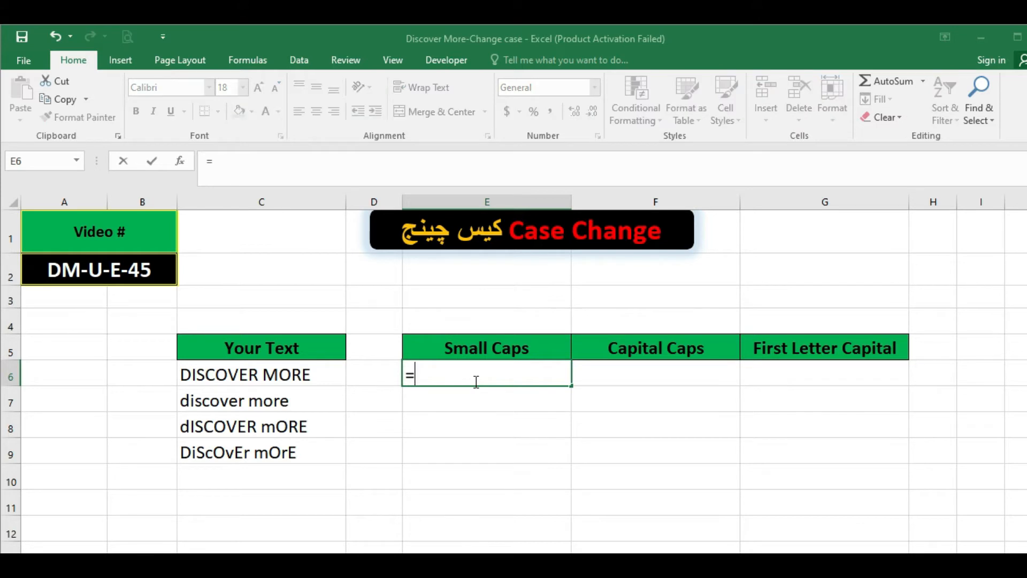
text(lower)
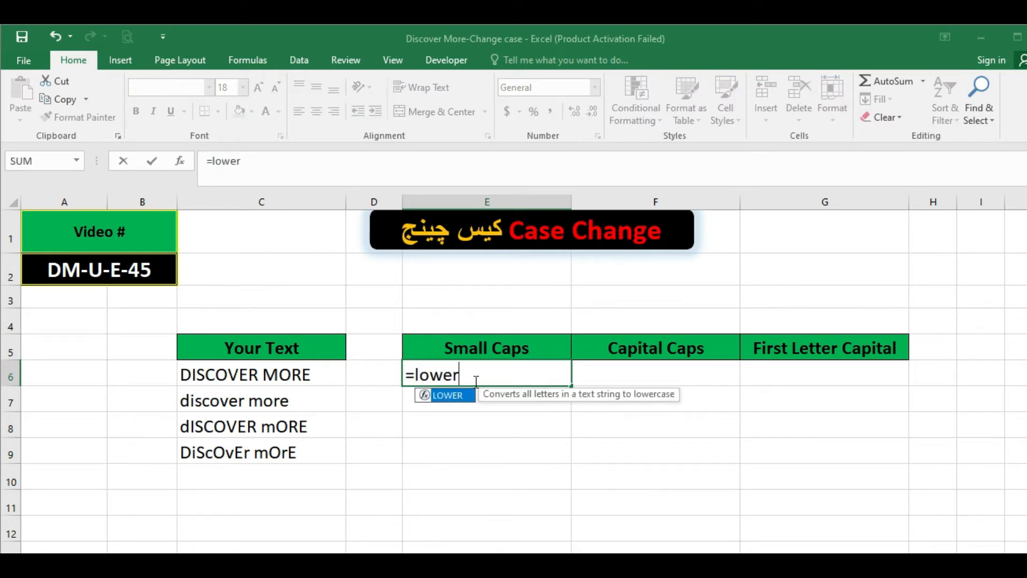
text(()
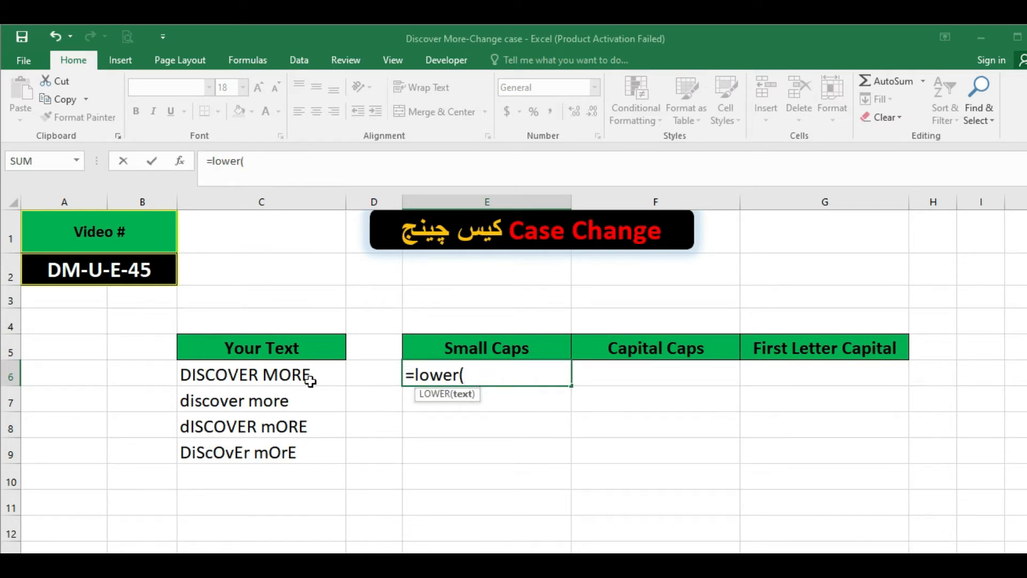
click(275, 375)
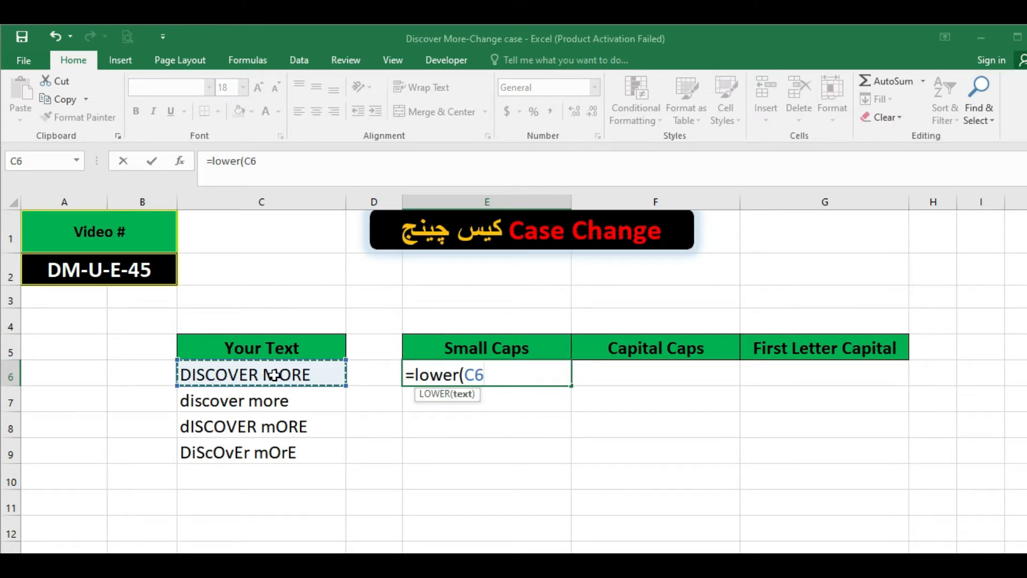
text())
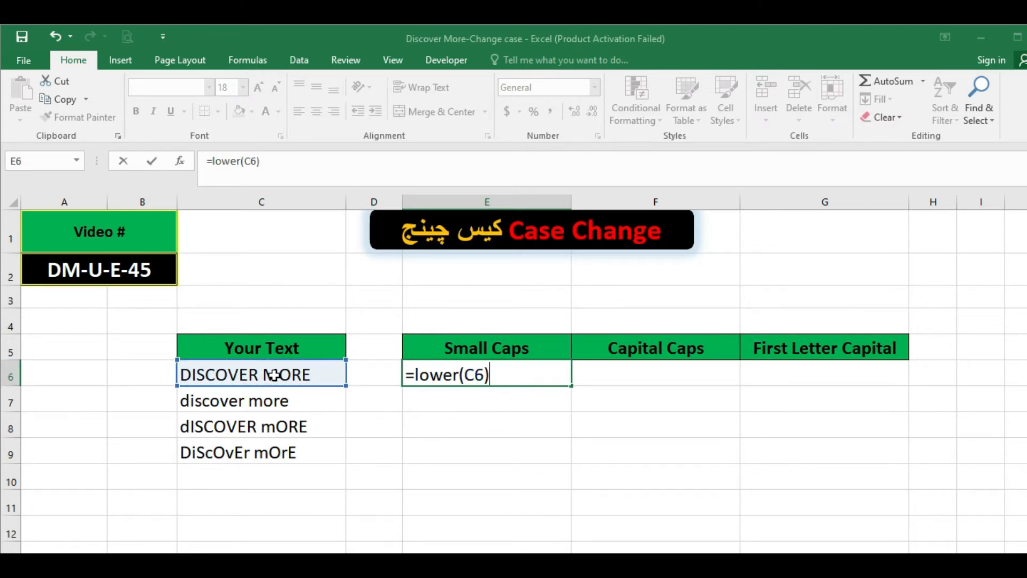
key(ctrl+Return)
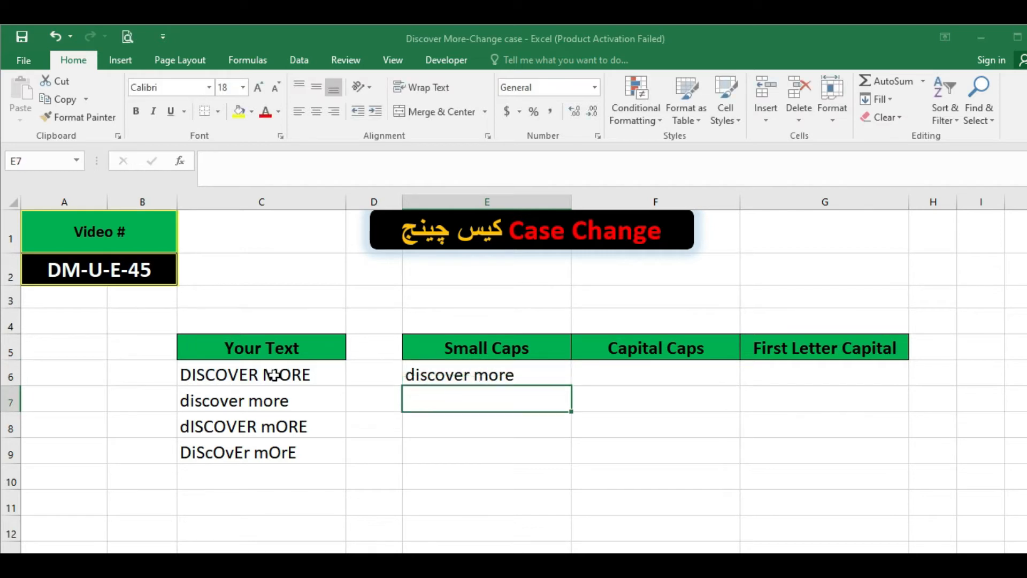
key(Up)
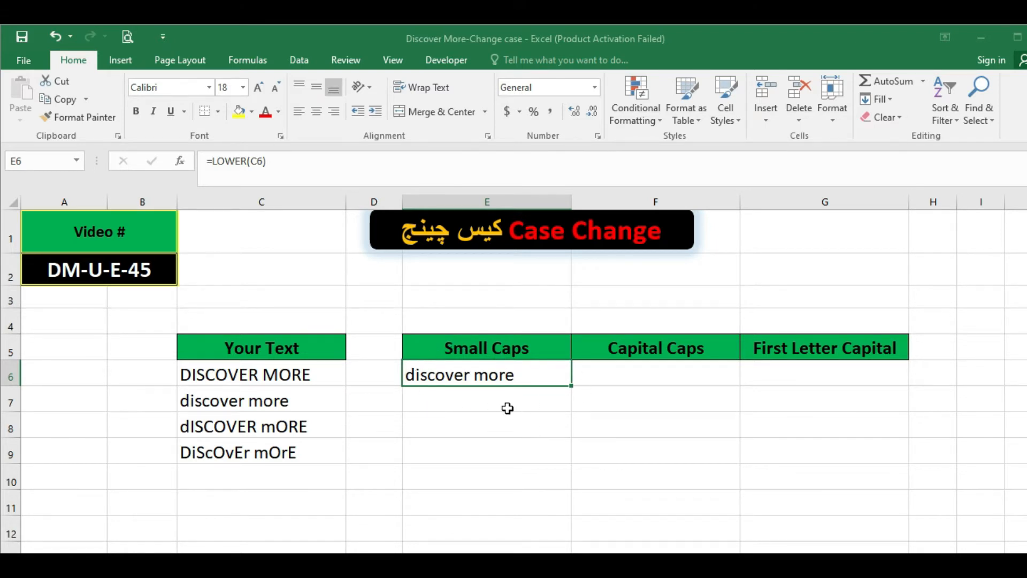
Step: Convert the second text entry to uppercase in cell F7 under Capital Caps with the formula =UPPER(C7)
click(479, 403)
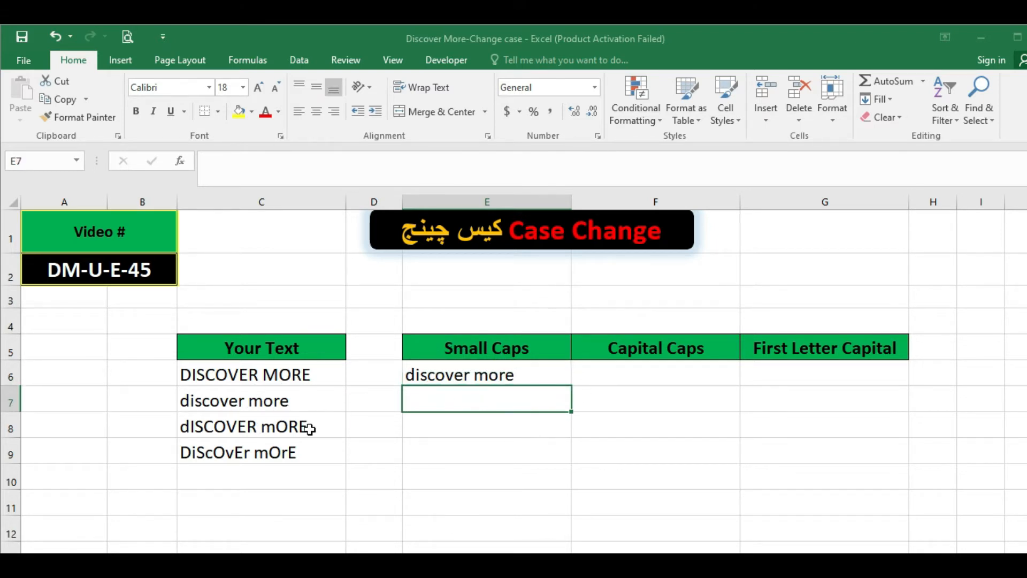
click(211, 402)
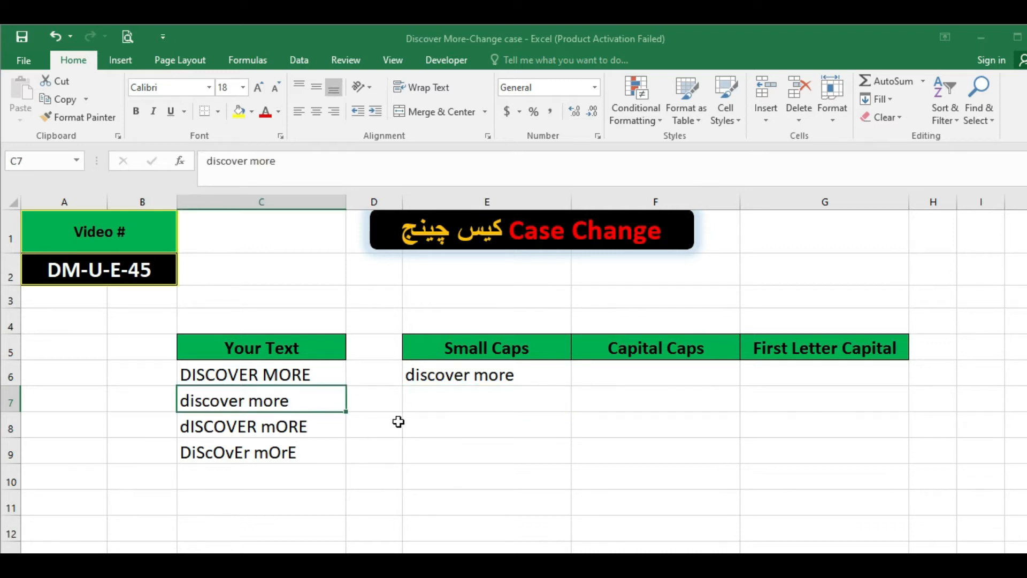
click(436, 396)
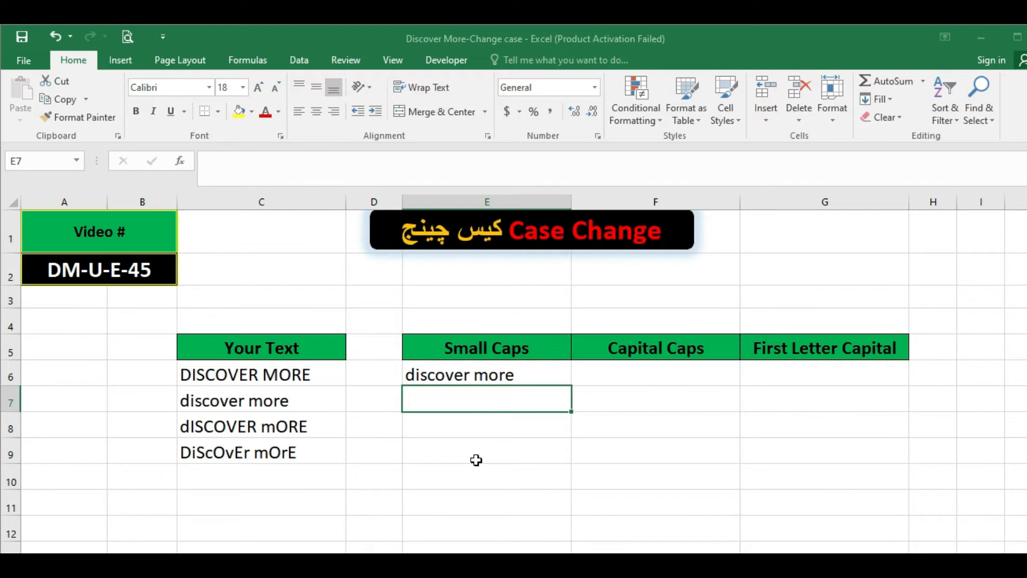
key(Right)
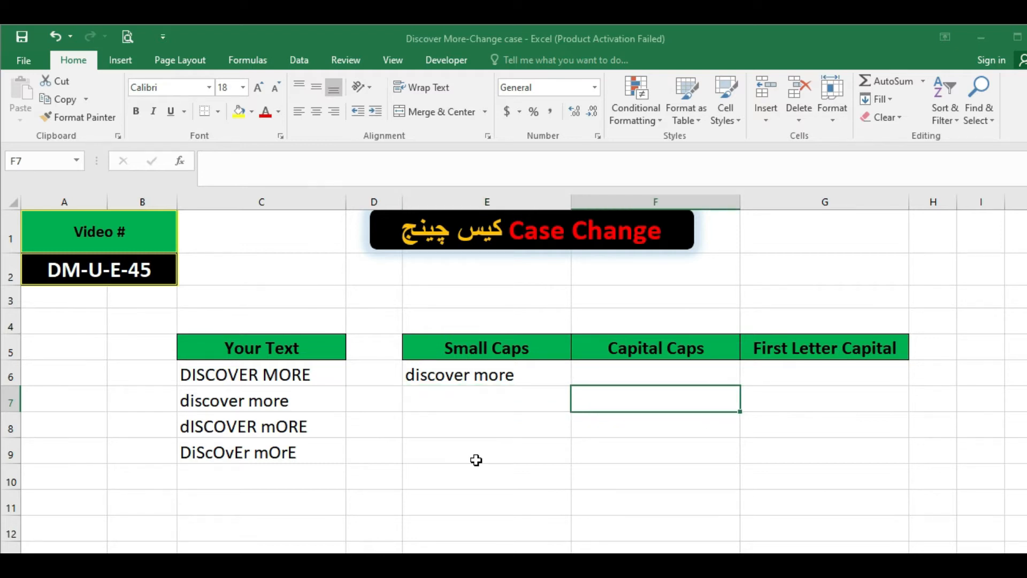
text(=)
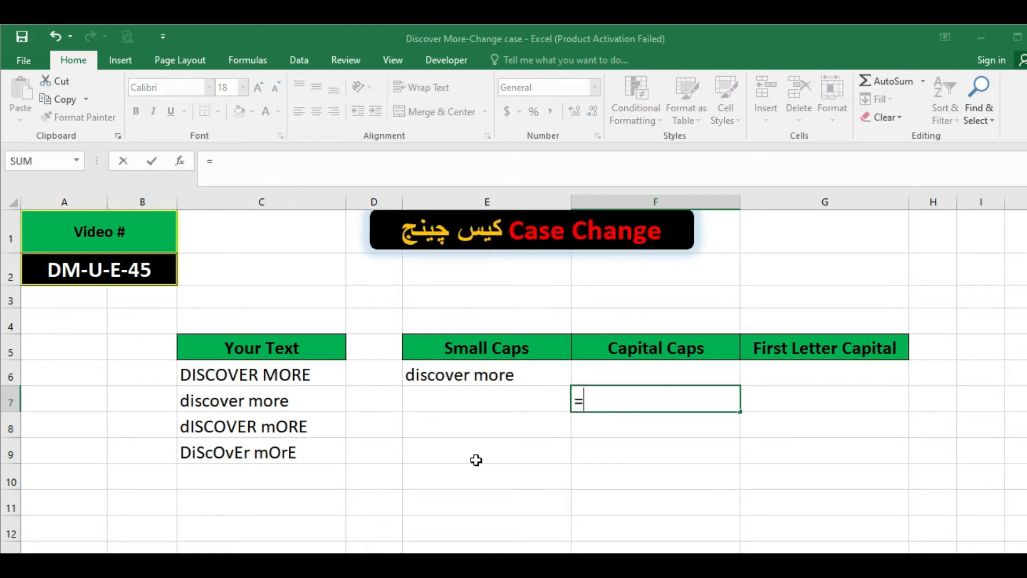
text(upper)
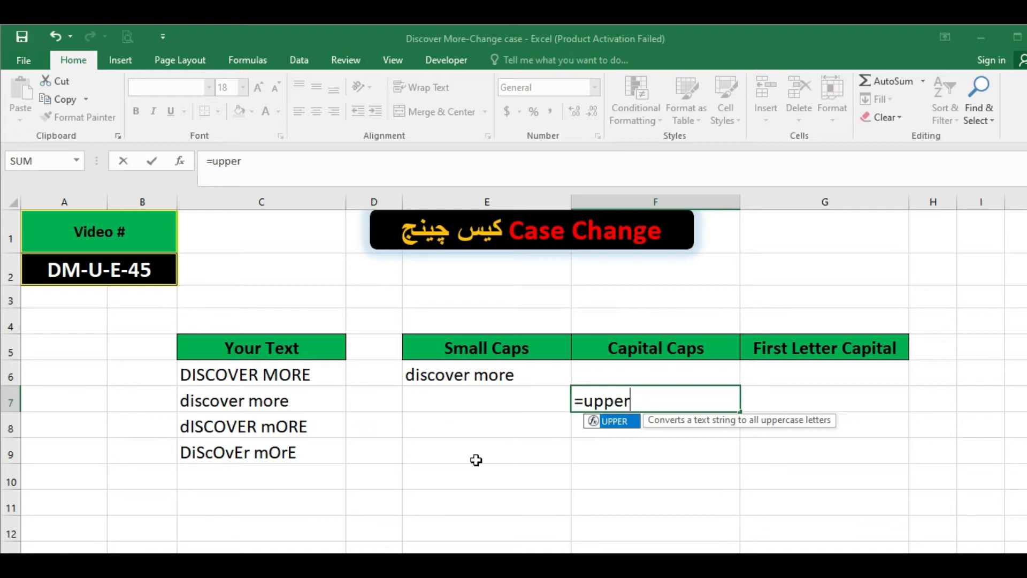
text(()
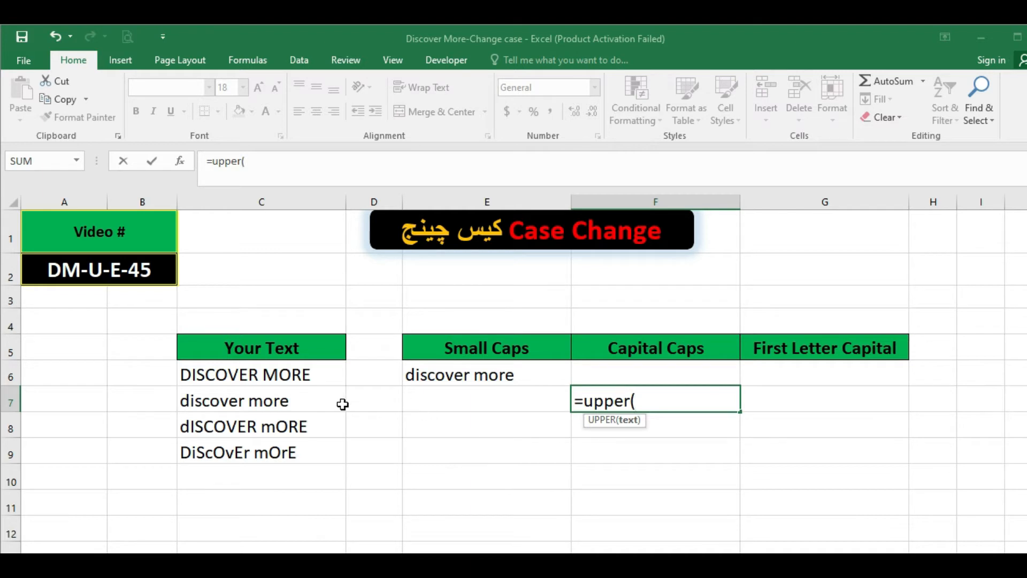
click(282, 401)
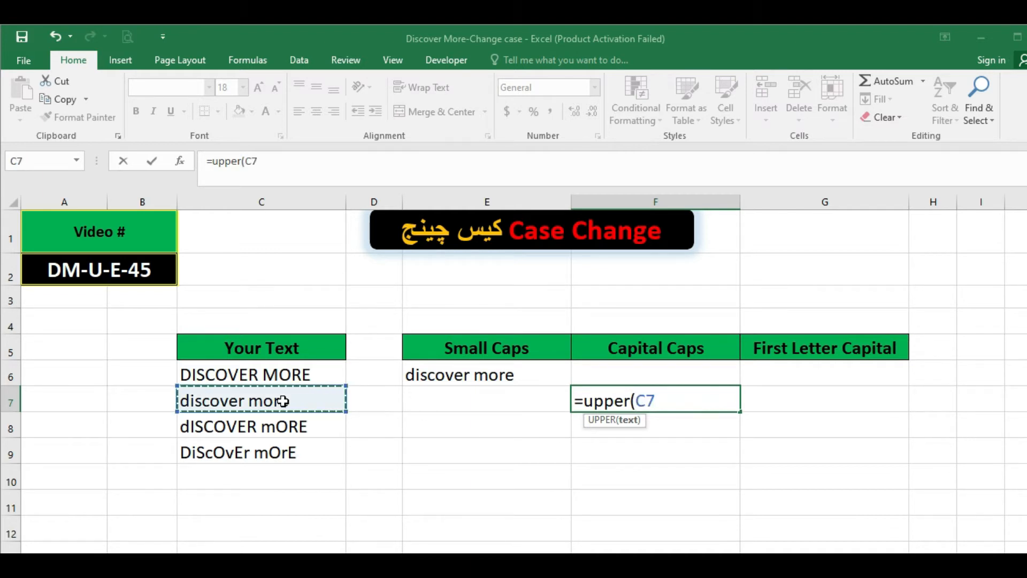
text())
key(Return)
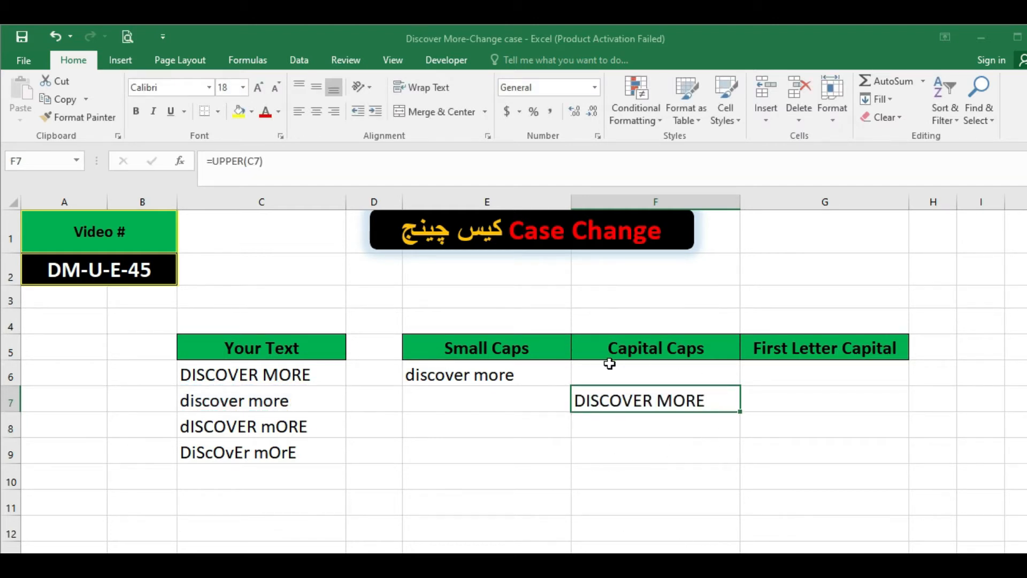
click(293, 410)
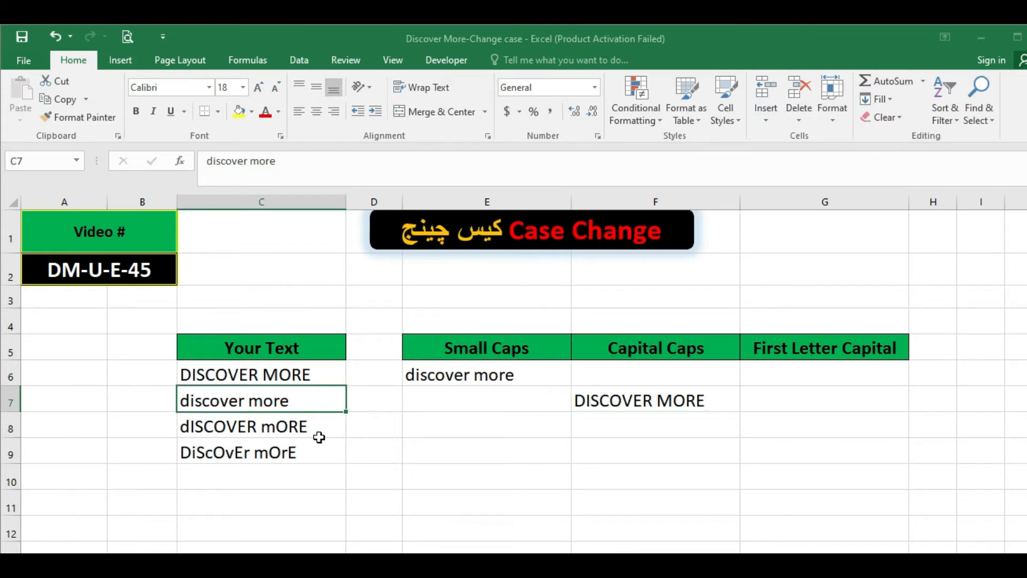
click(619, 396)
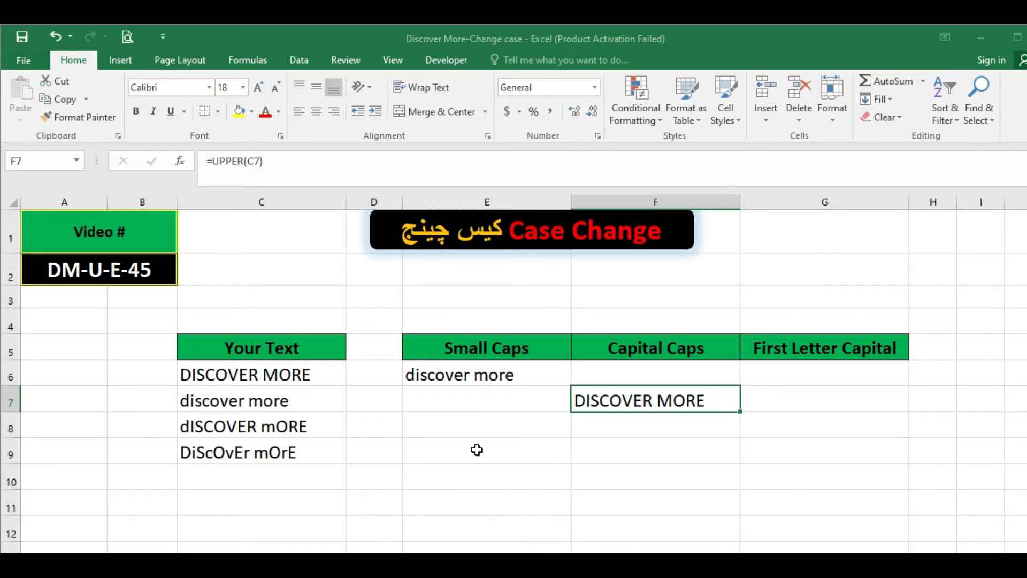
Step: Convert the third text entry to lowercase in cell E8 under Small Caps with the formula =LOWER(C8)
click(310, 425)
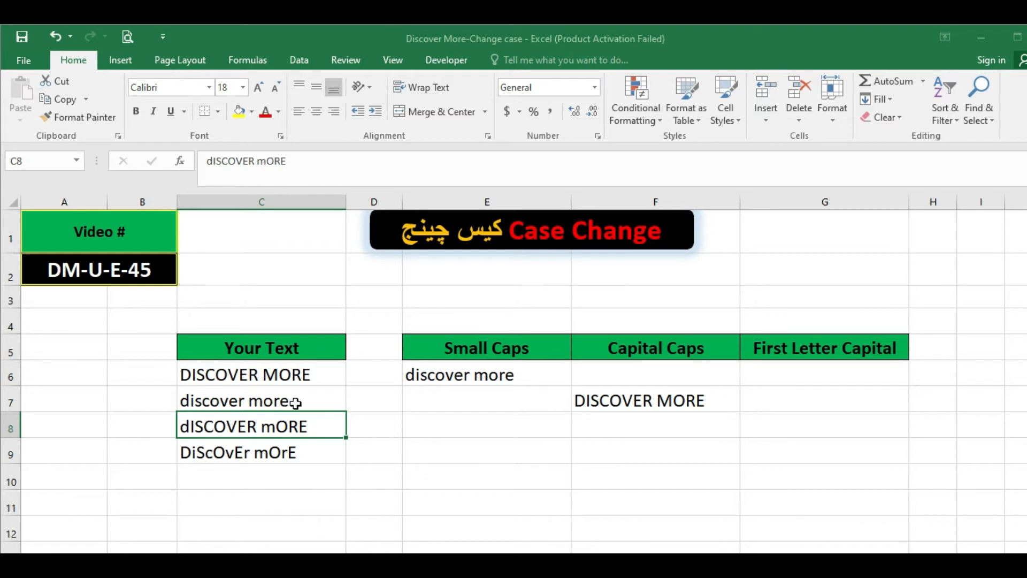
click(450, 426)
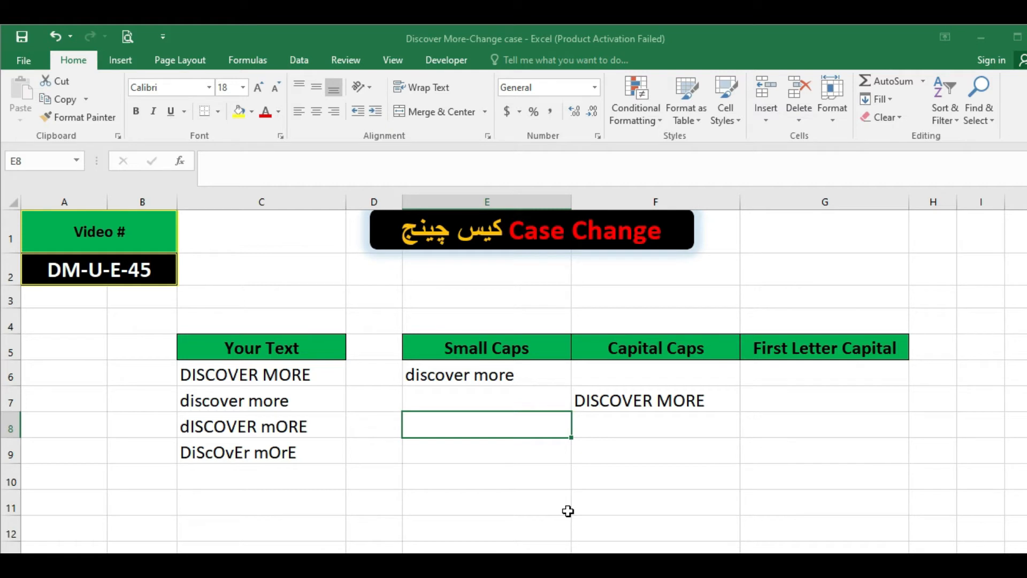
text(=)
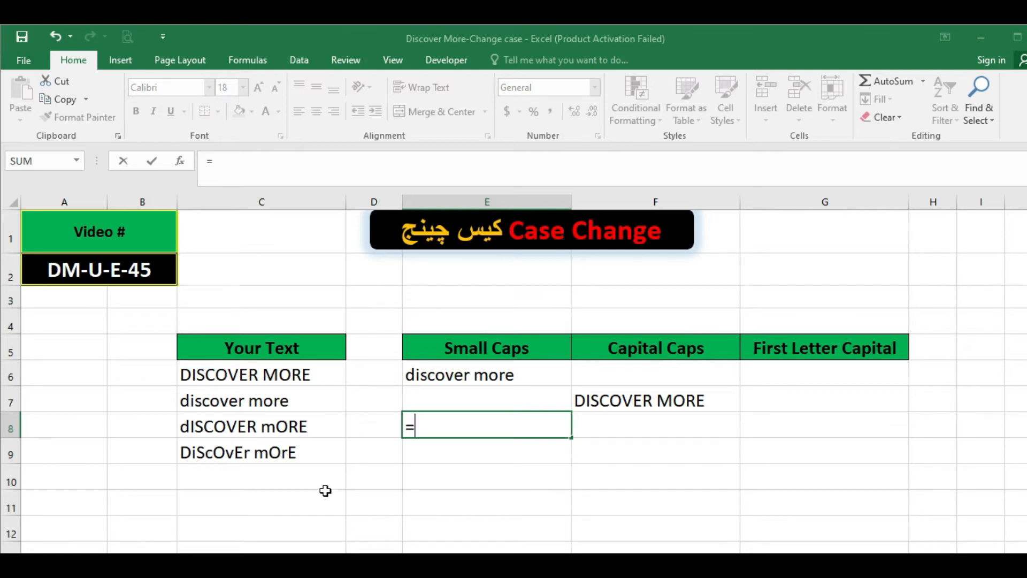
text(lower()
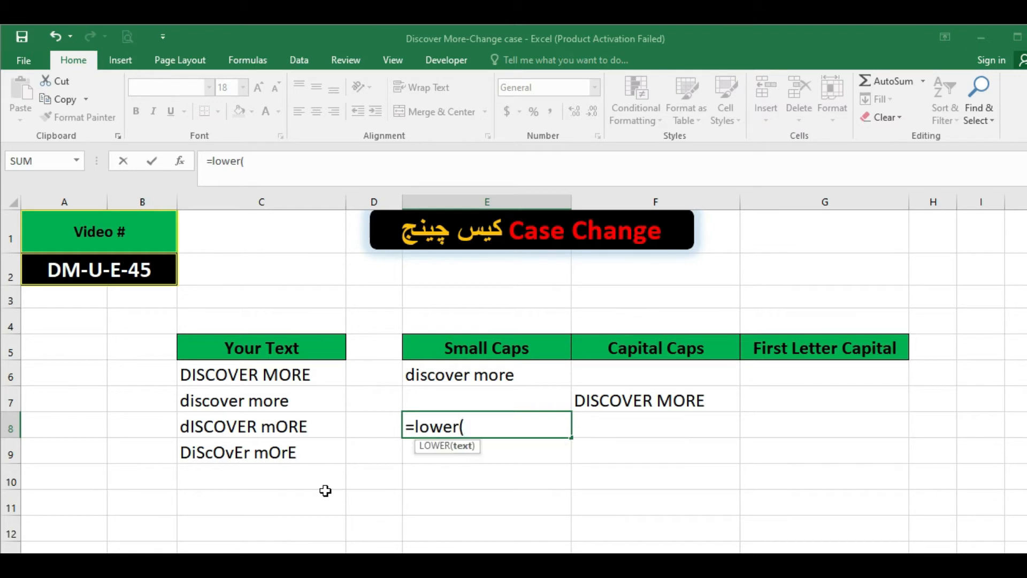
key(Left)
key(Left)
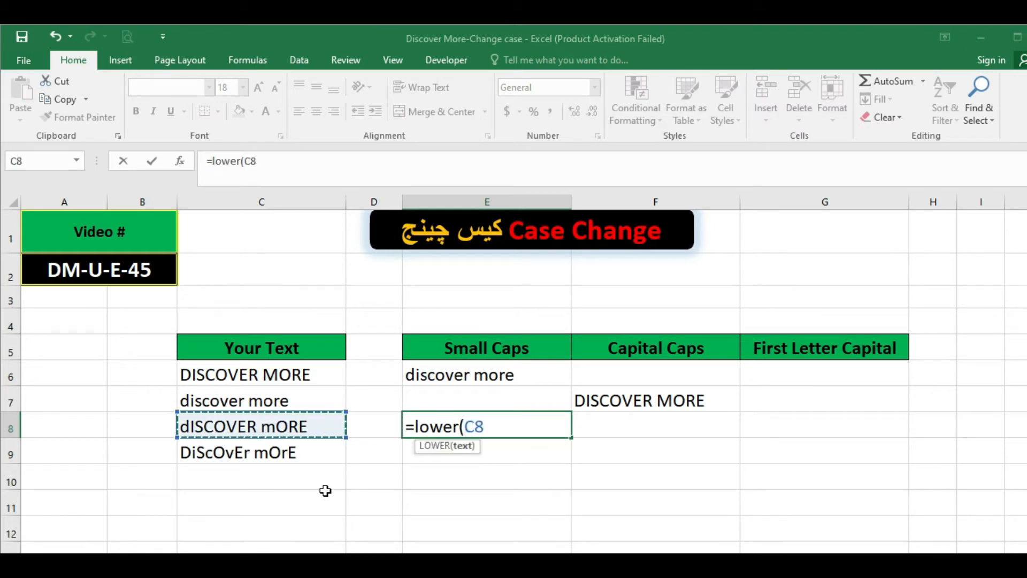
text())
key(Return)
key(Up)
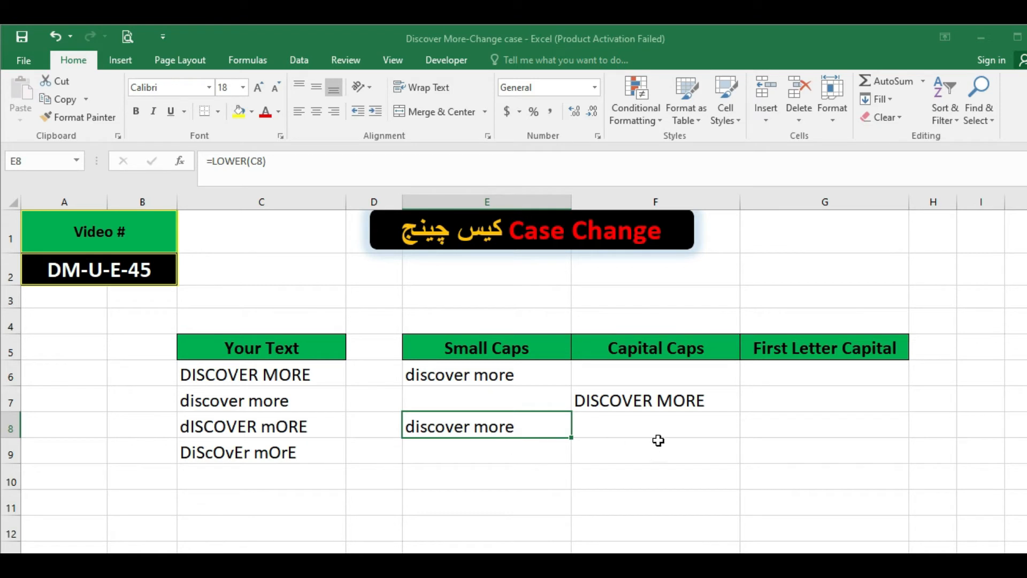
Step: Convert the third text entry to uppercase in cell F8 under Capital Caps with the formula =UPPER(C8)
click(631, 428)
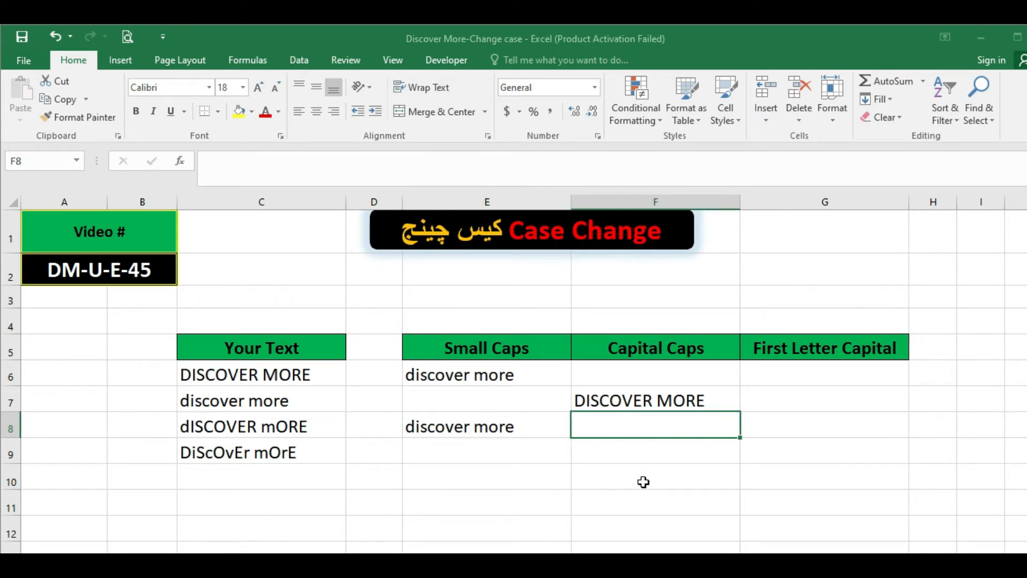
text(=upper()
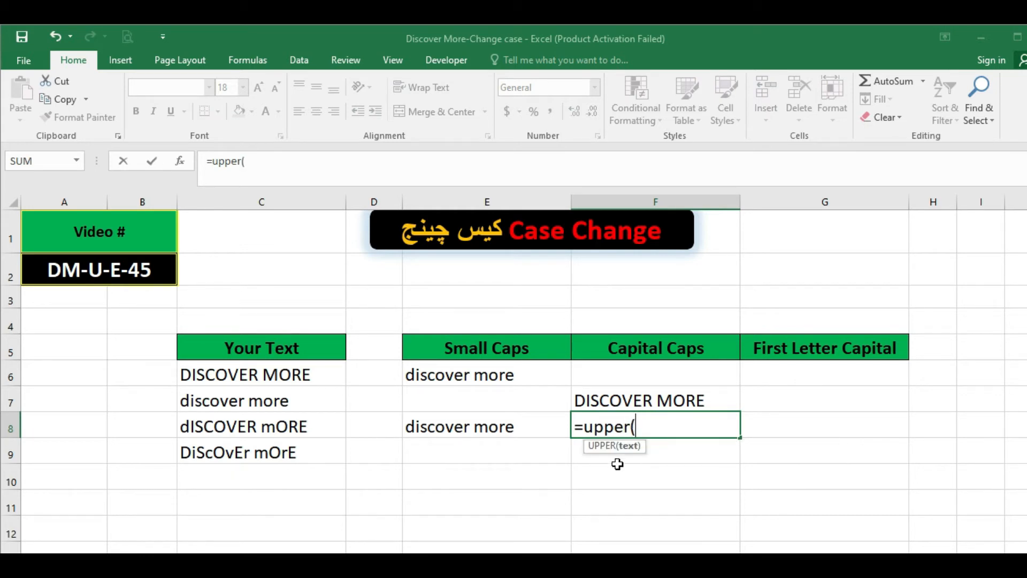
click(257, 426)
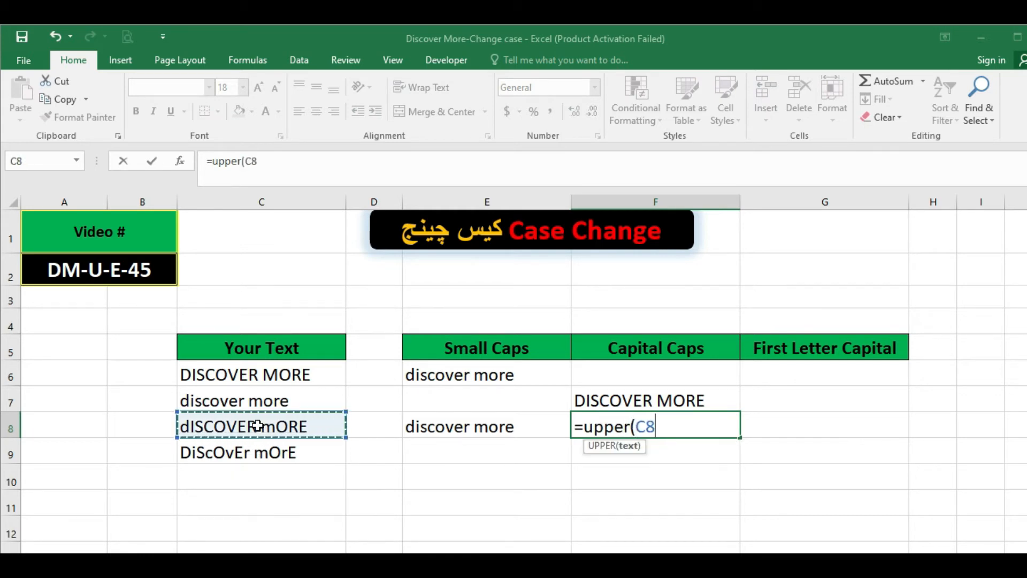
key(Return)
key(Up)
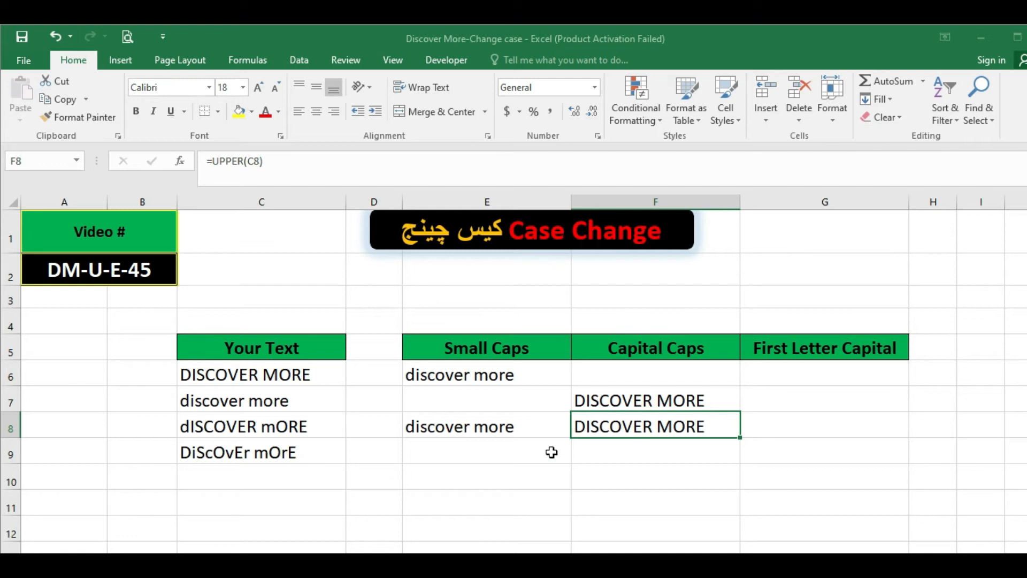
Step: Convert the fourth text entry to first-letter capitals in cell G9 under First Letter Capital with the formula =PROPER(C9)
click(531, 455)
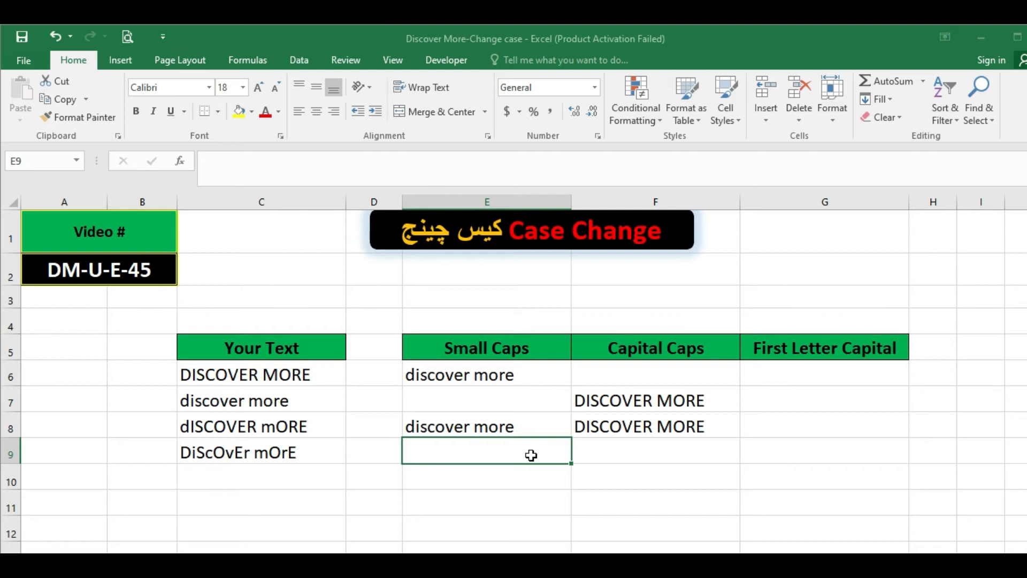
key(Right)
key(Right)
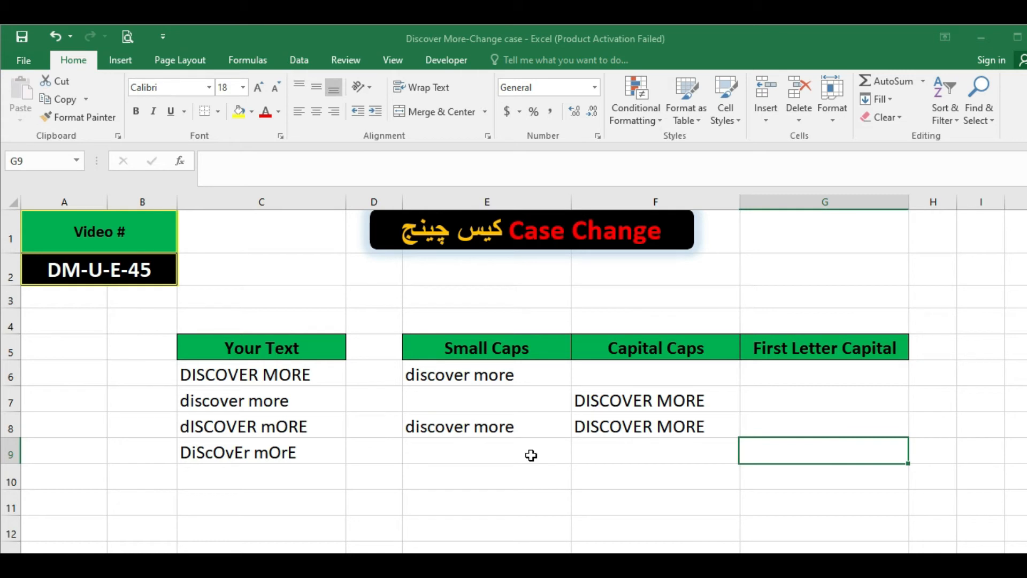
text(=)
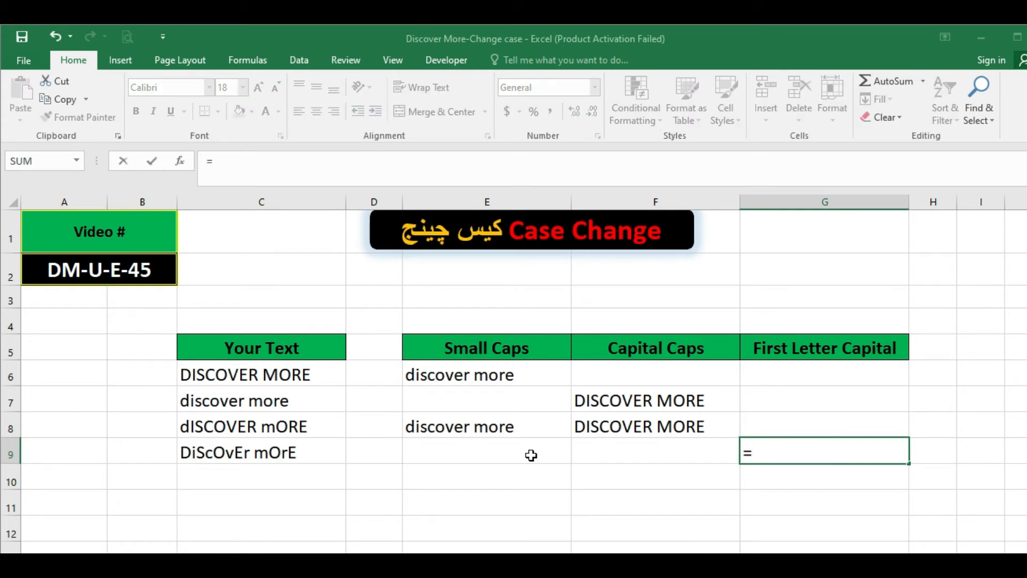
text(proper)
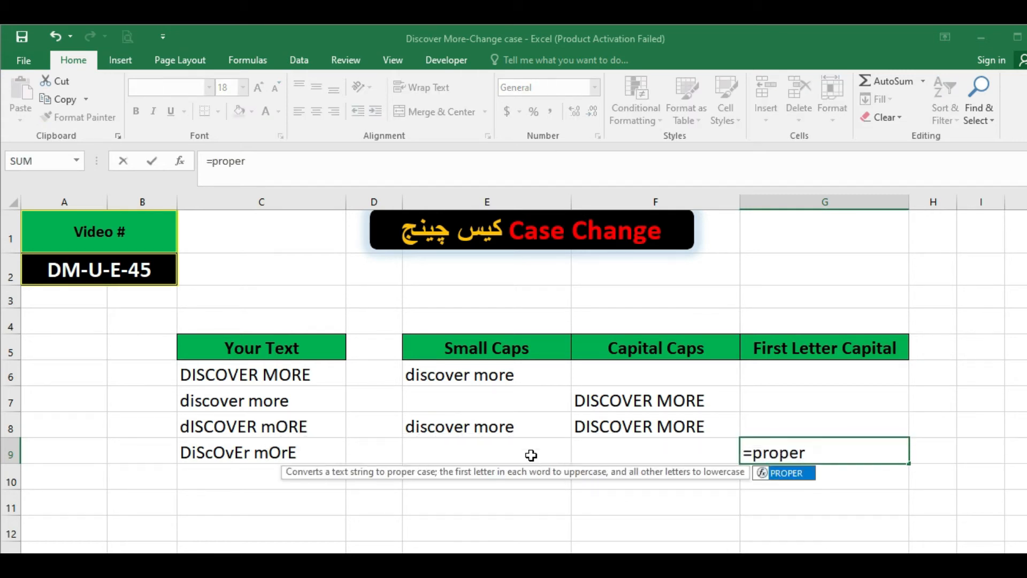
text(()
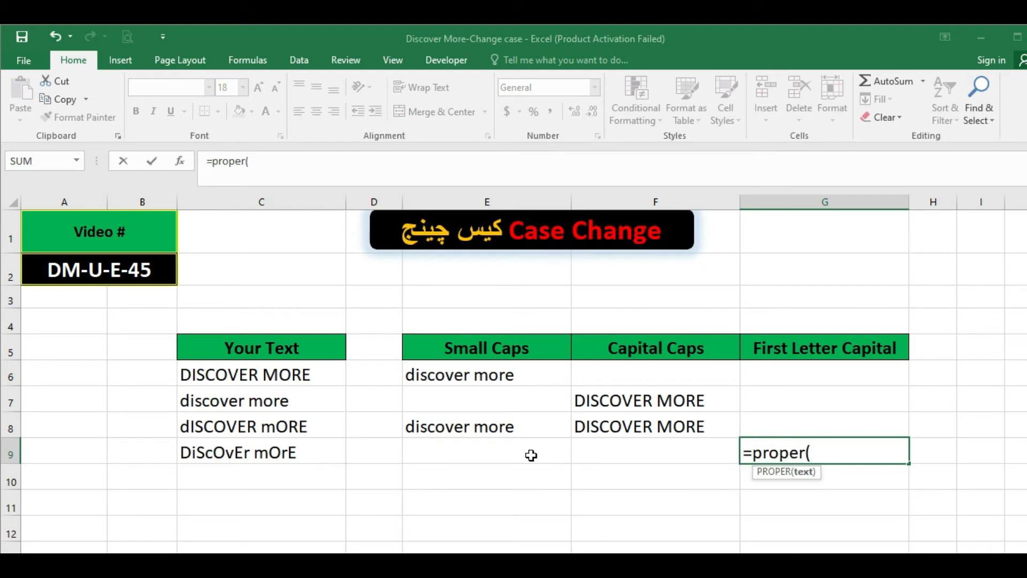
click(287, 452)
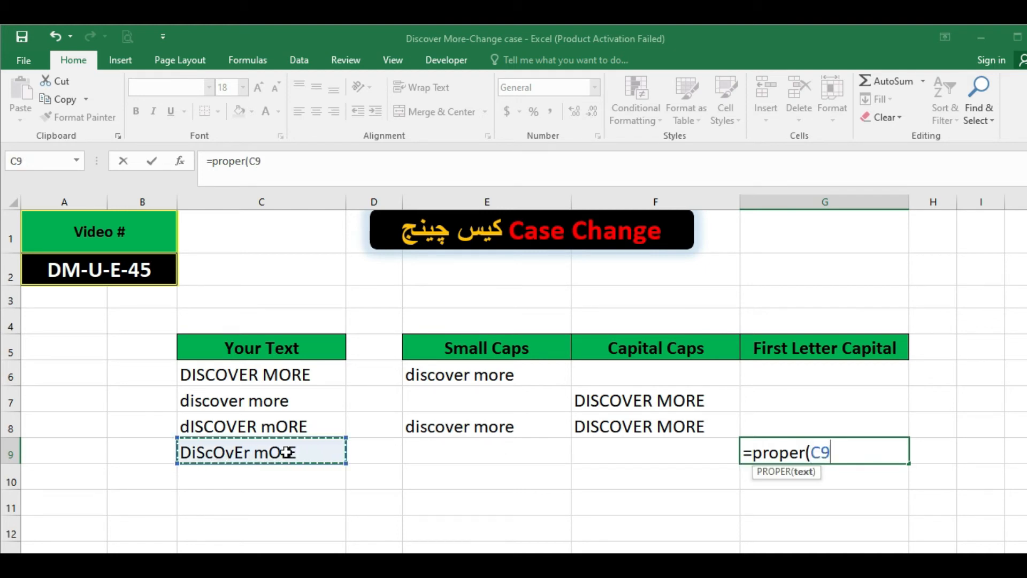
text())
key(Return)
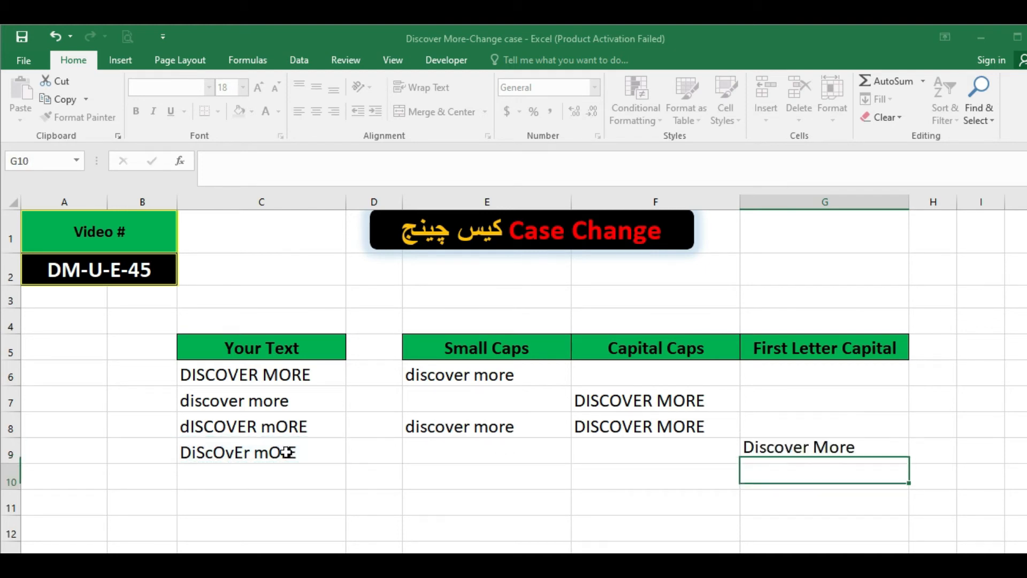
Step: Copy the PROPER formula from G9 upward into cells G8, G7 and G6, one cell at a time
key(Up)
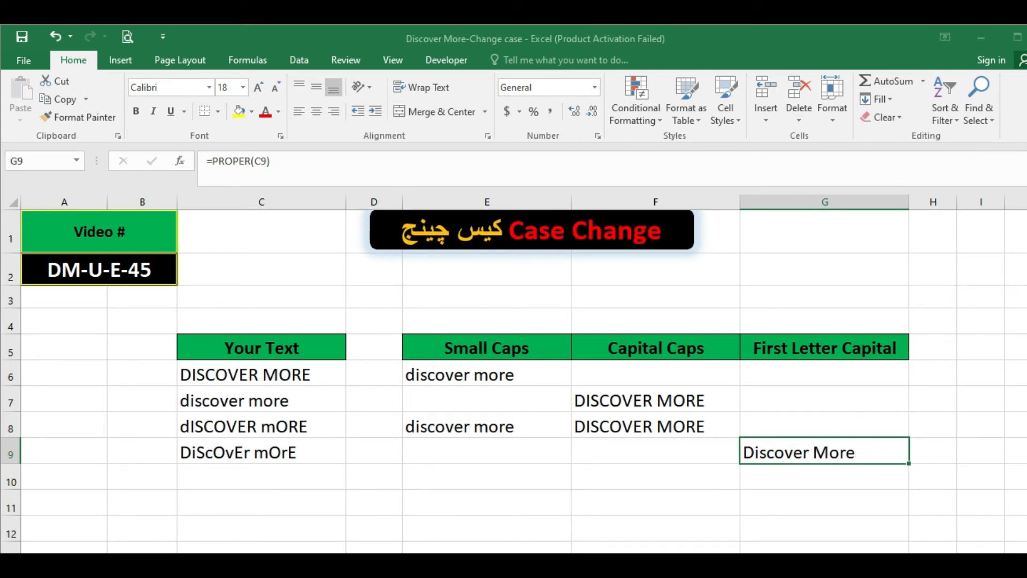
key(ctrl+c)
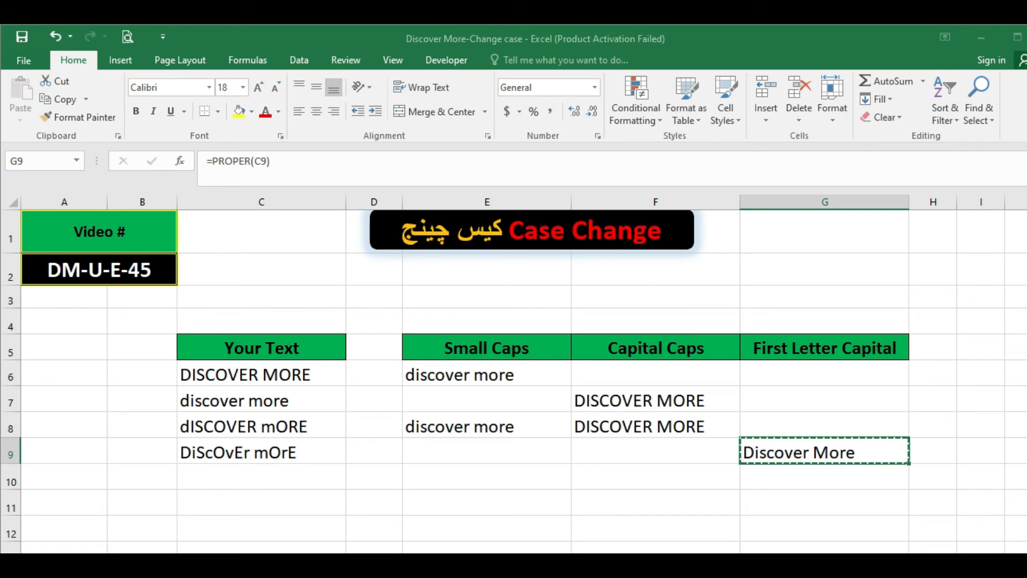
key(Up)
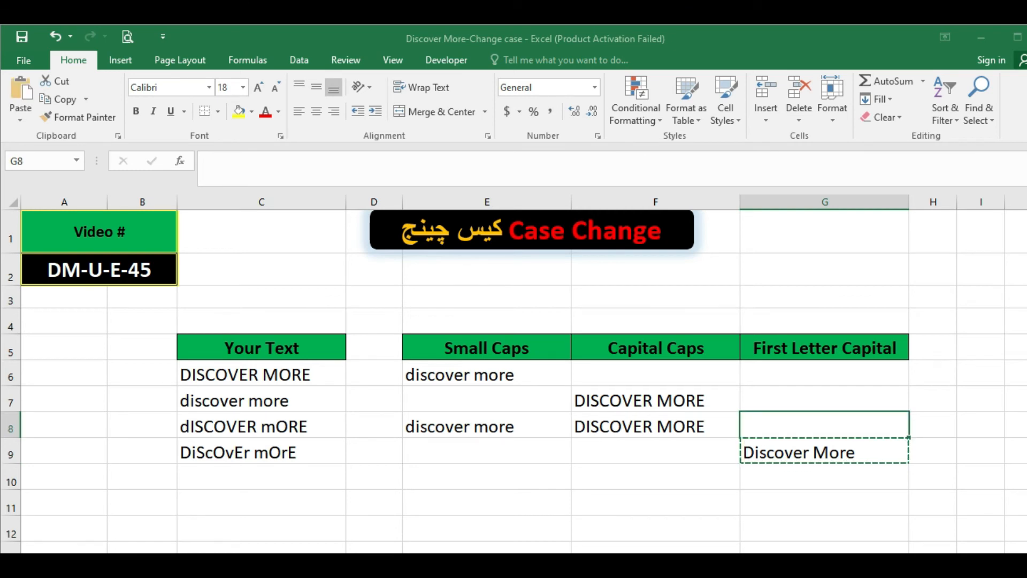
key(Return)
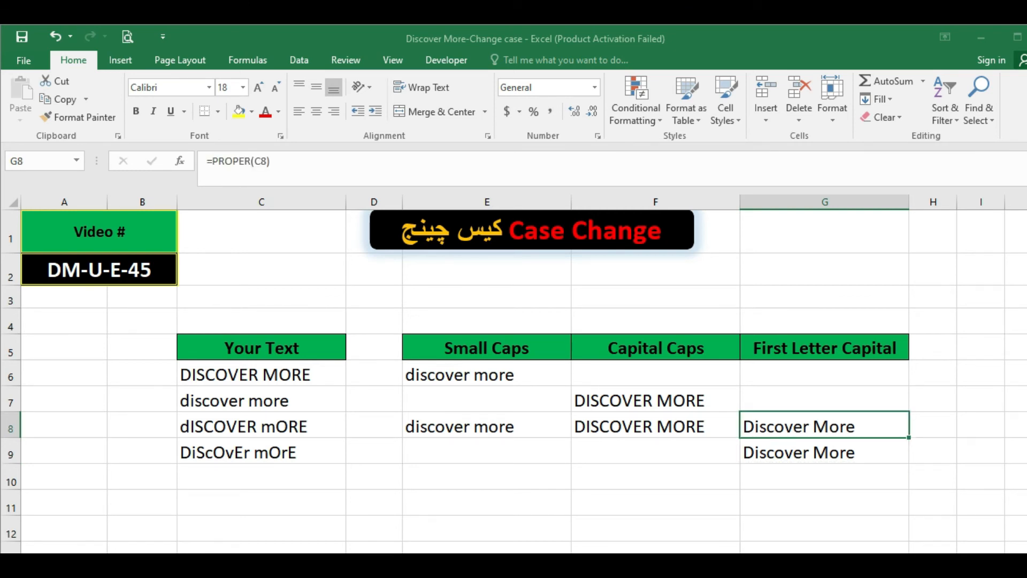
key(ctrl+c)
key(Up)
key(Return)
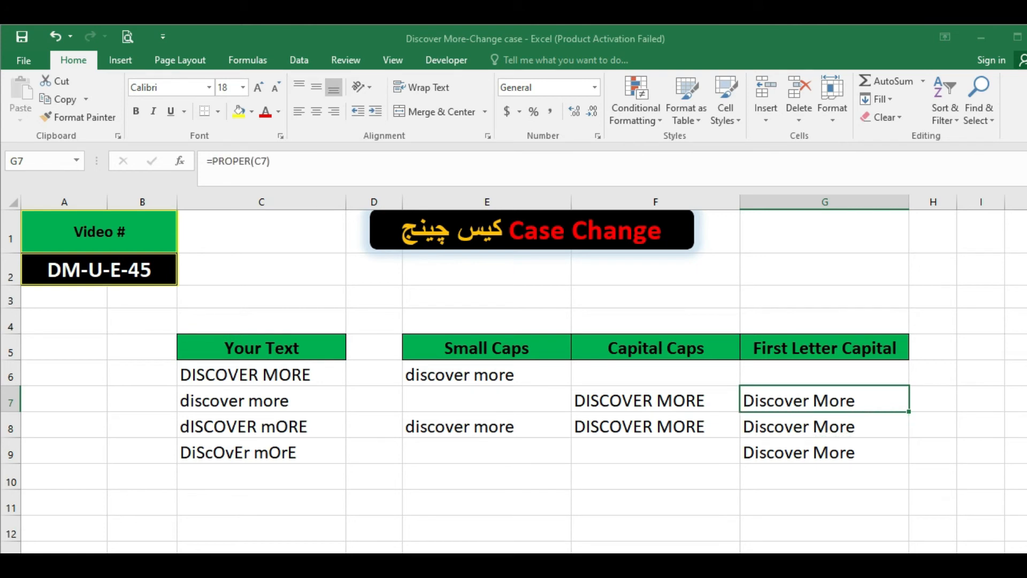
key(ctrl+c)
key(Up)
key(Return)
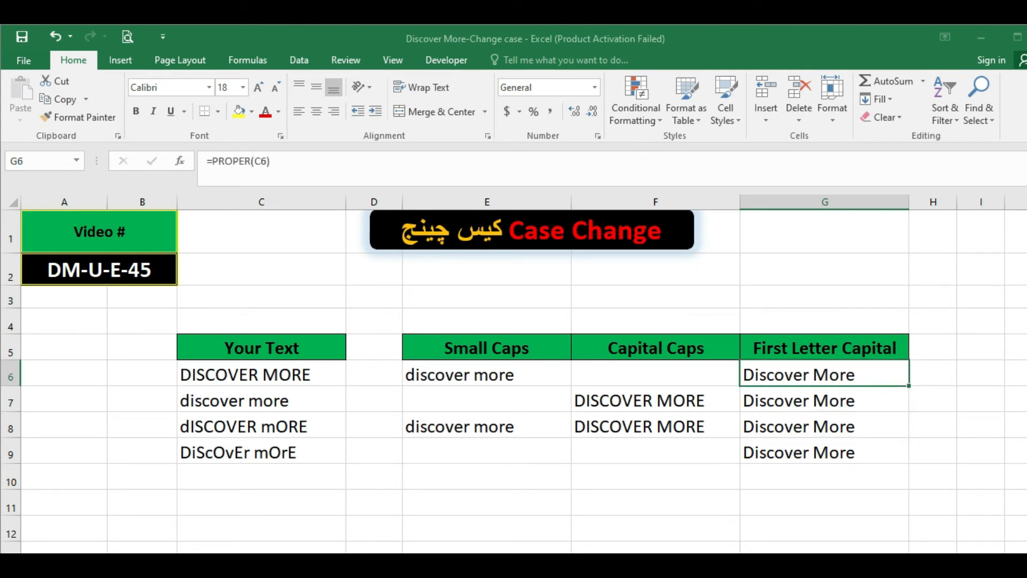
Step: Compare the original texts in C6:C8 with their First Letter Capital results in G6:G8
key(Down)
key(Down)
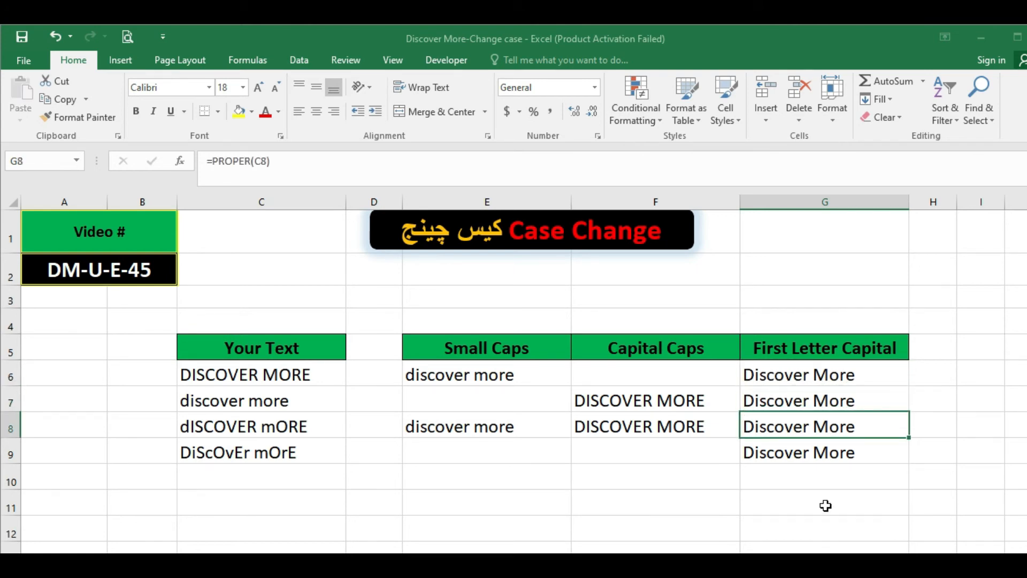
click(244, 377)
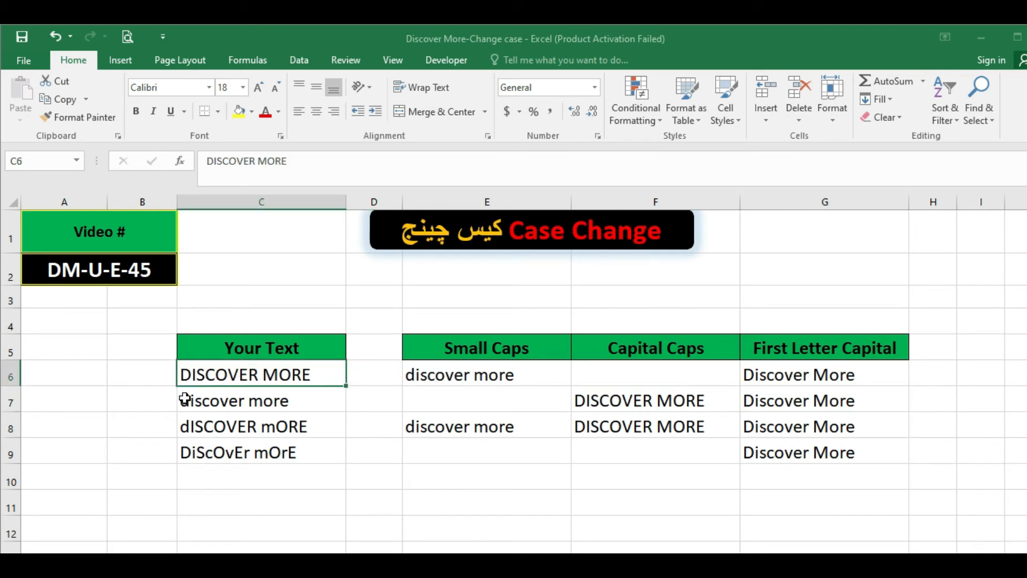
click(805, 377)
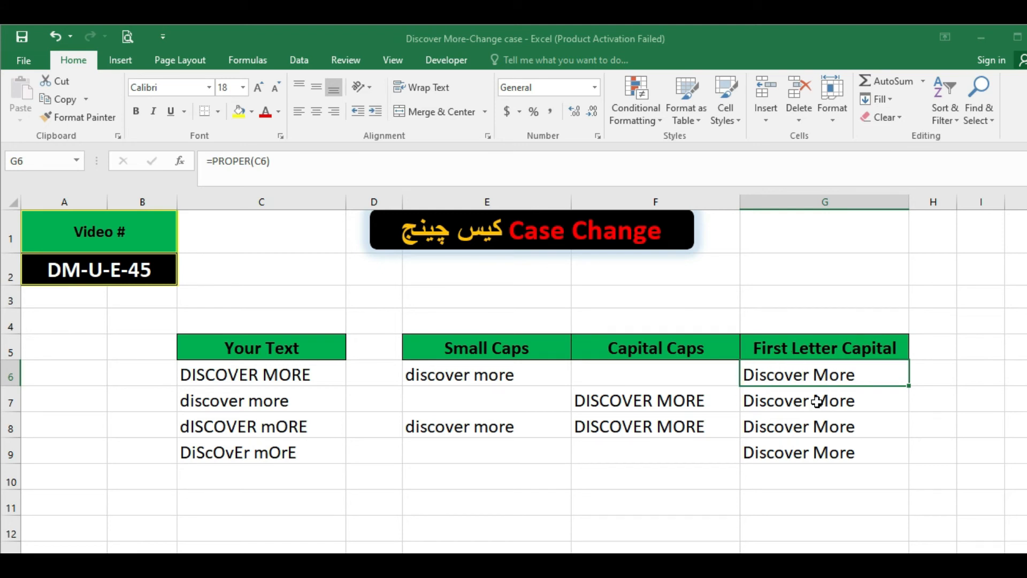
click(270, 407)
click(797, 396)
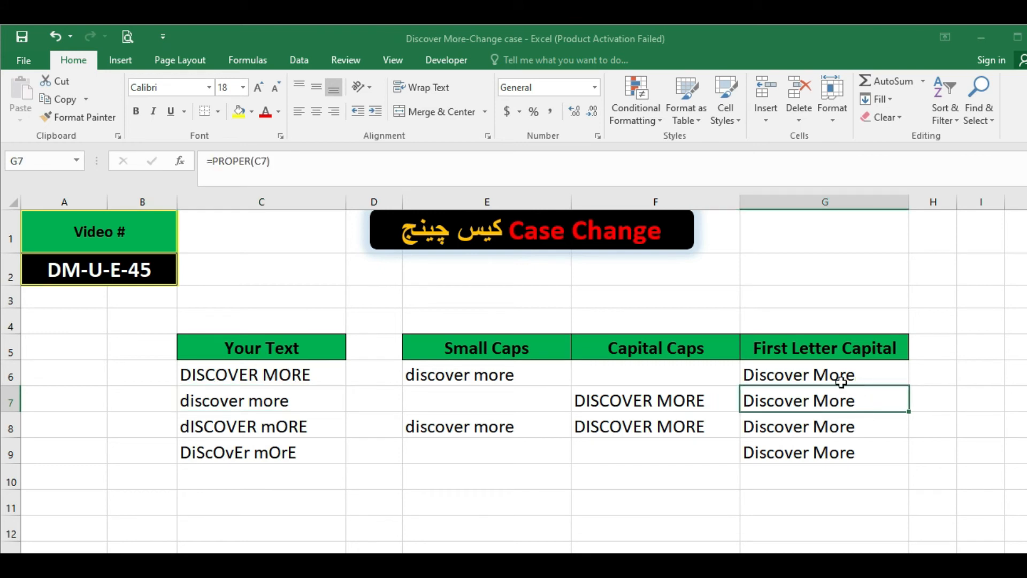
click(249, 428)
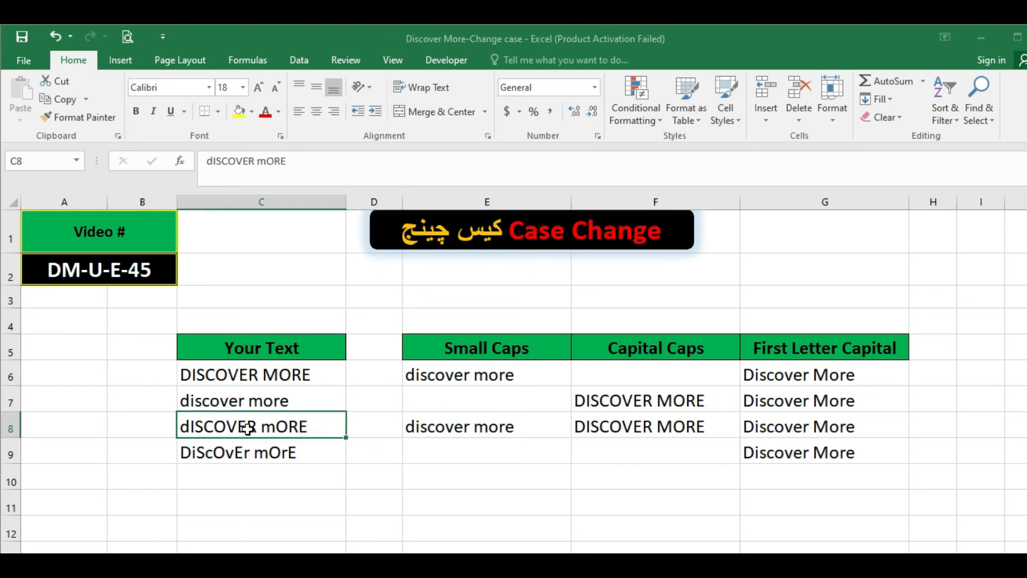
click(273, 453)
click(277, 423)
click(289, 453)
click(277, 425)
click(802, 428)
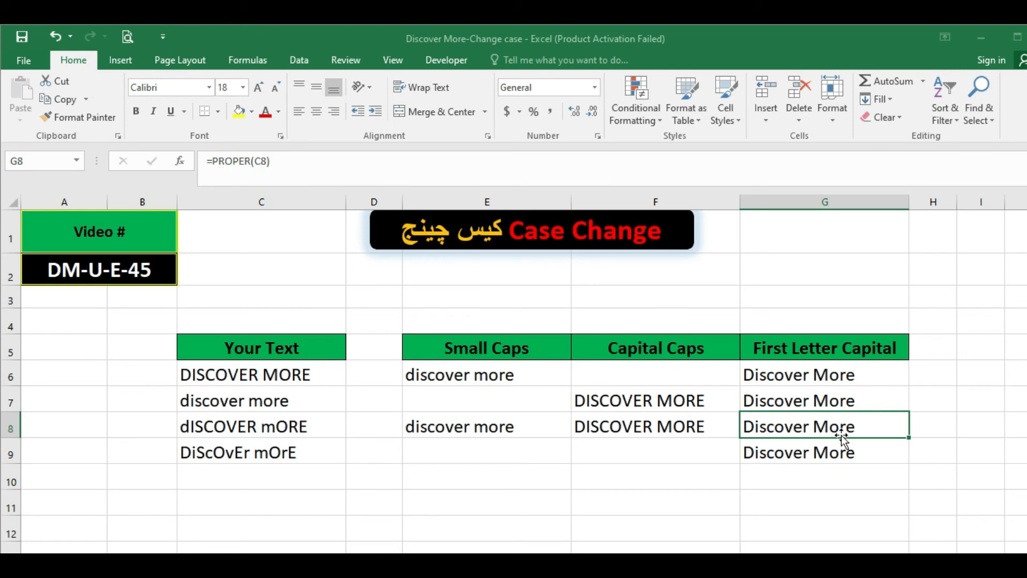
Step: Review the converted results in rows 6 to 9 of the Small Caps, Capital Caps and First Letter Capital columns
click(744, 381)
click(761, 448)
drag(483, 374, 767, 451)
click(498, 428)
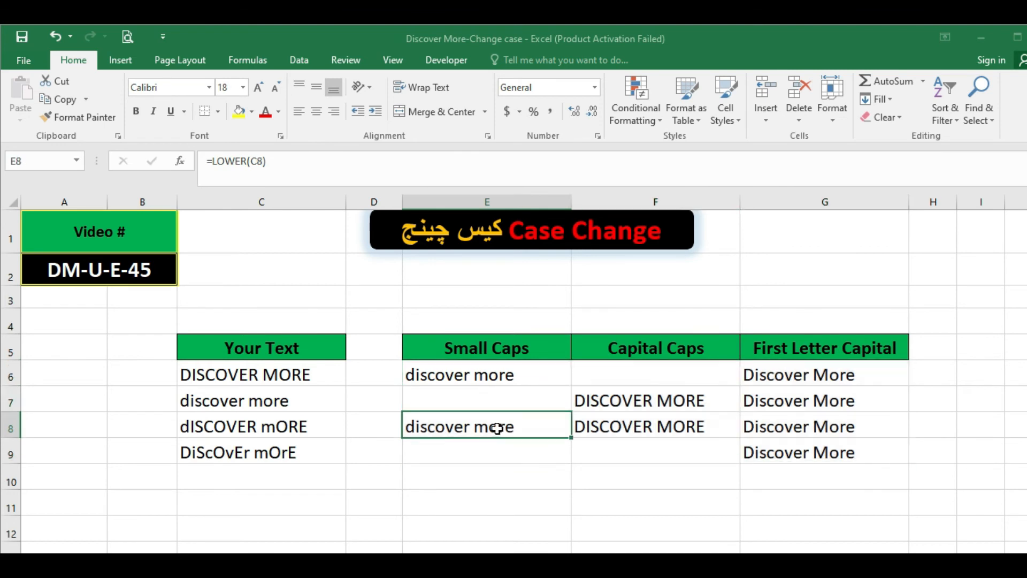
drag(486, 374, 483, 449)
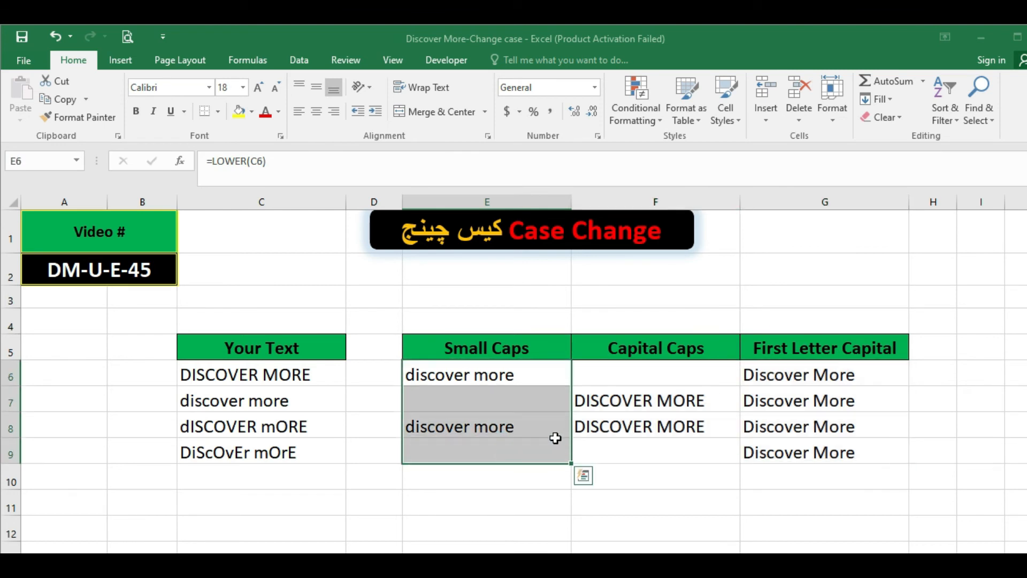
drag(612, 377, 615, 448)
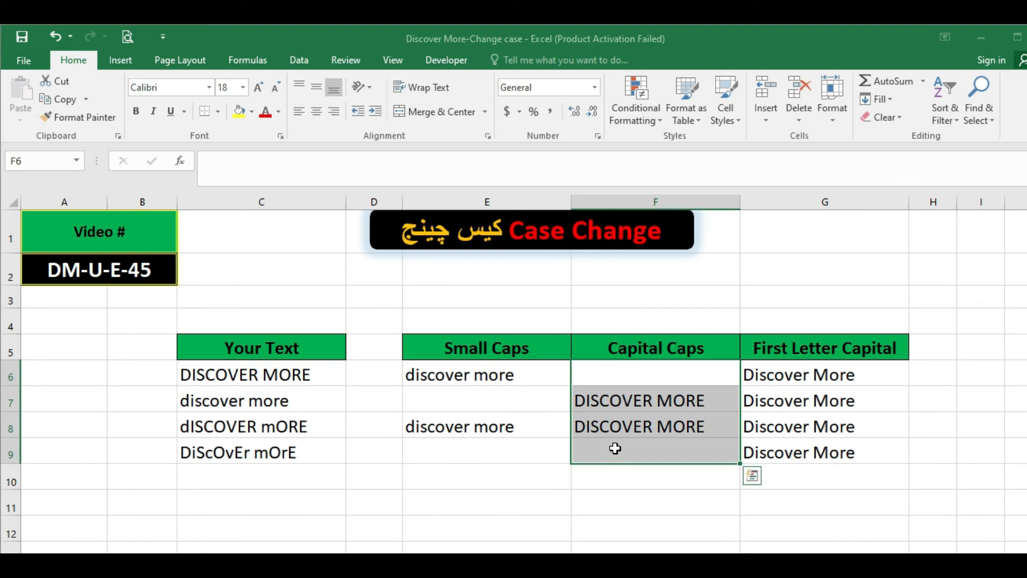
click(803, 374)
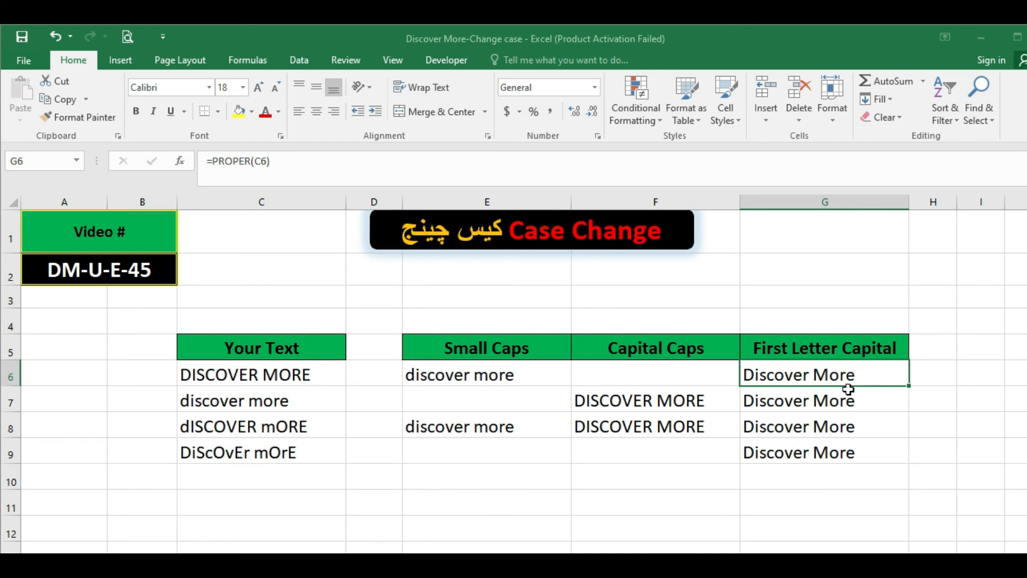
Step: Check the source texts in C7:C9 against the formula in G9, and examine row 8's LOWER, UPPER and PROPER formulas
click(285, 401)
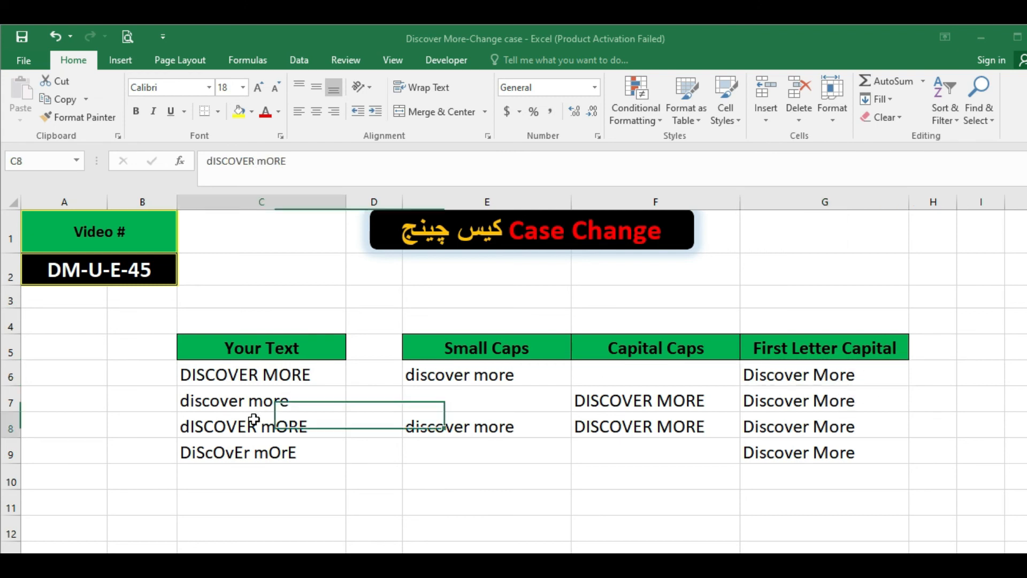
click(257, 425)
click(254, 453)
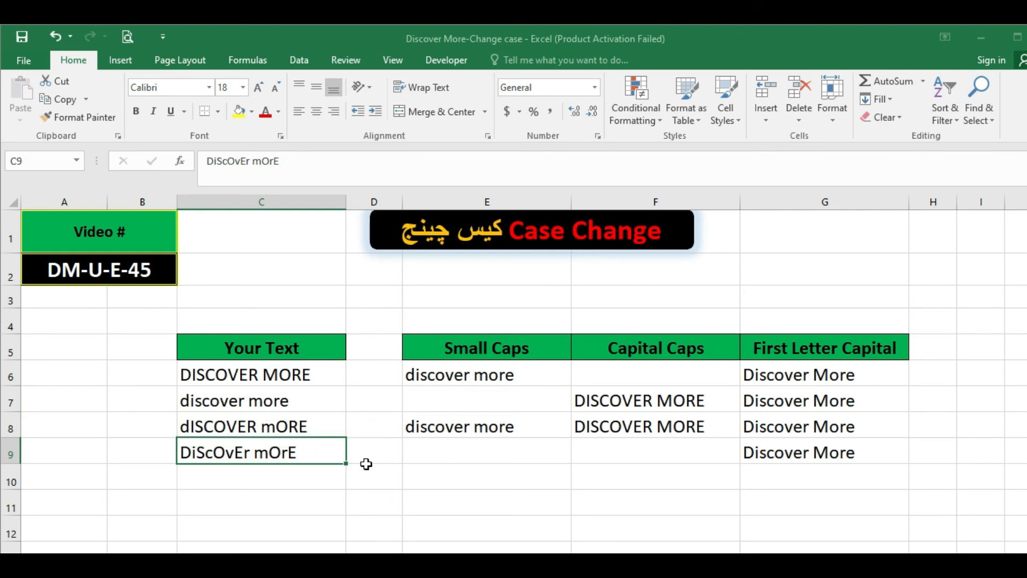
click(790, 451)
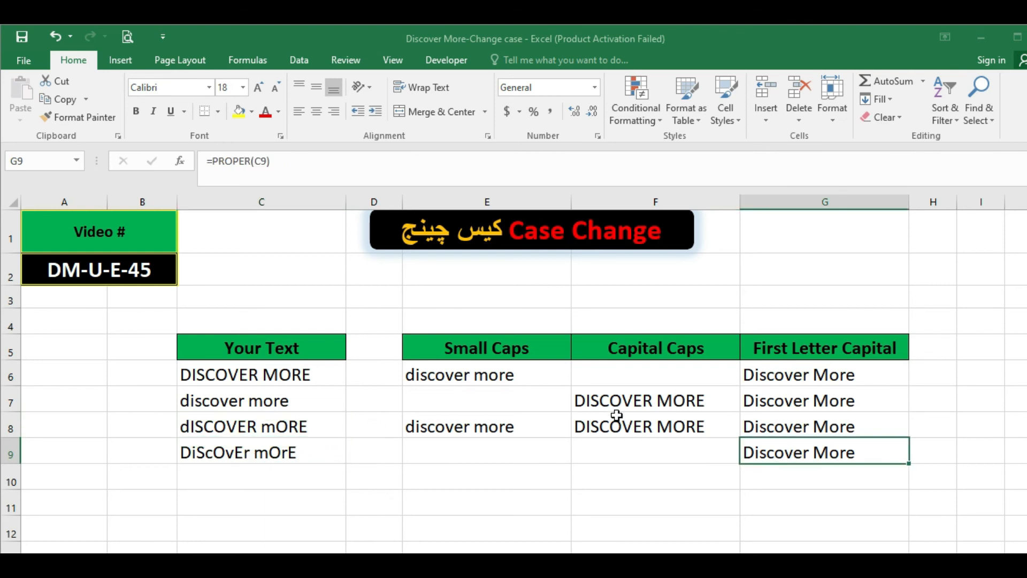
click(521, 429)
click(662, 426)
click(566, 415)
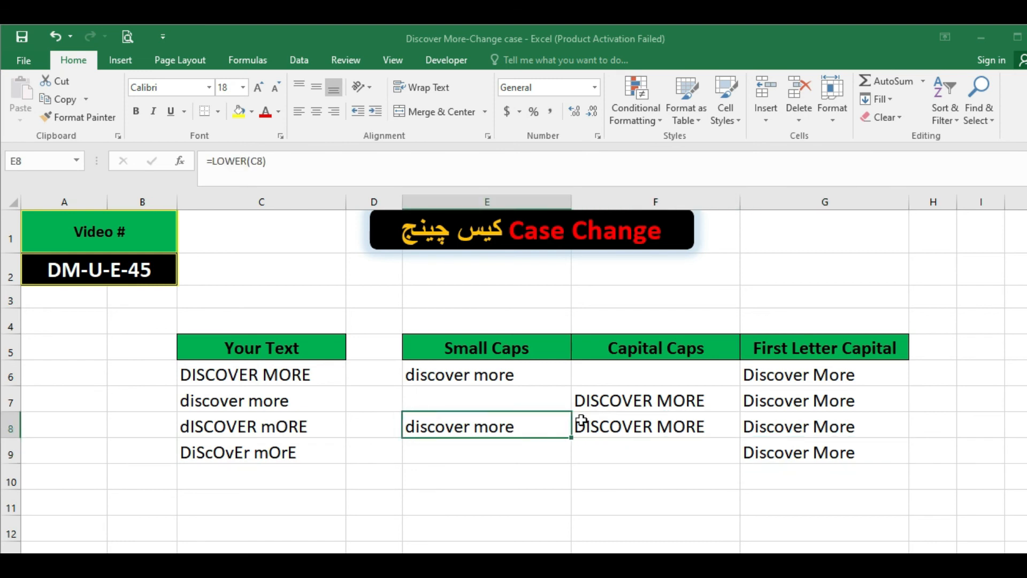
click(652, 420)
click(770, 434)
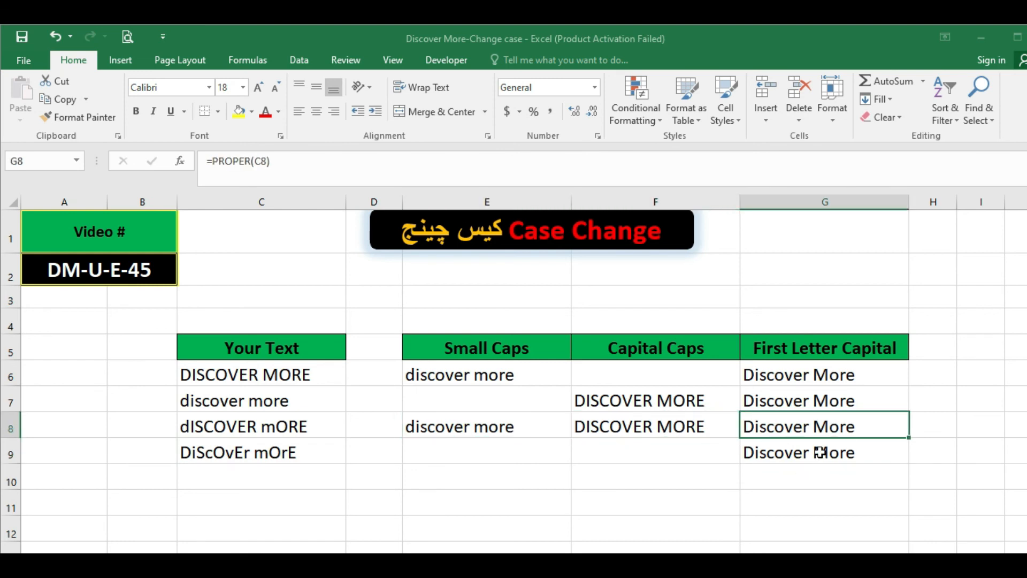
click(768, 478)
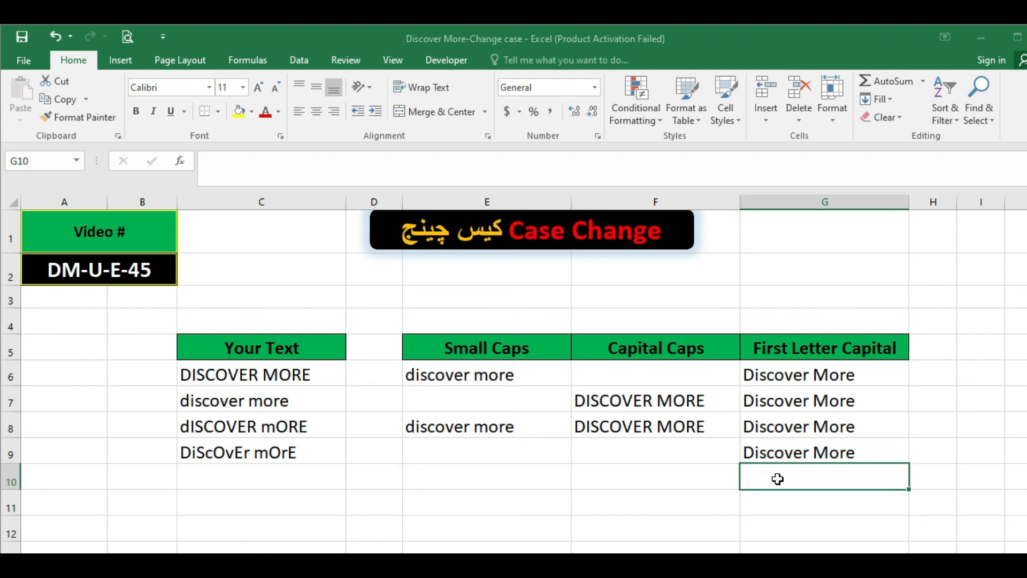